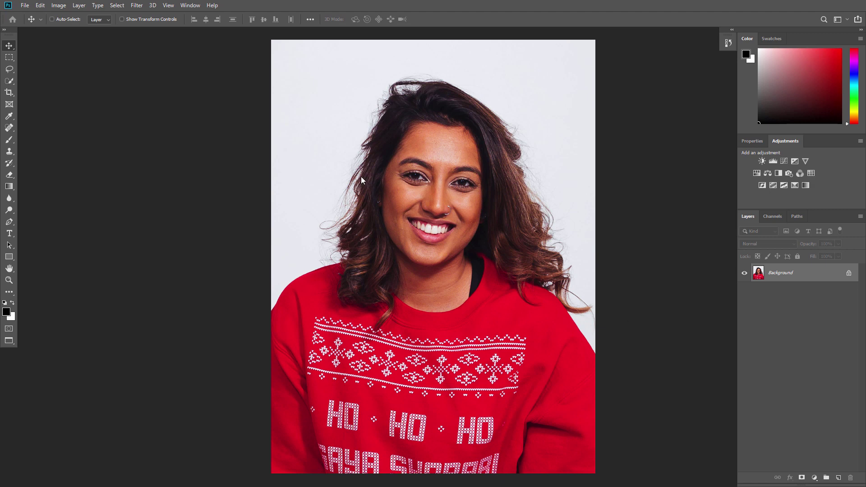
- Check the image dimensions in pixels in Image Size, leaving the size unchanged
left_click(58, 6)
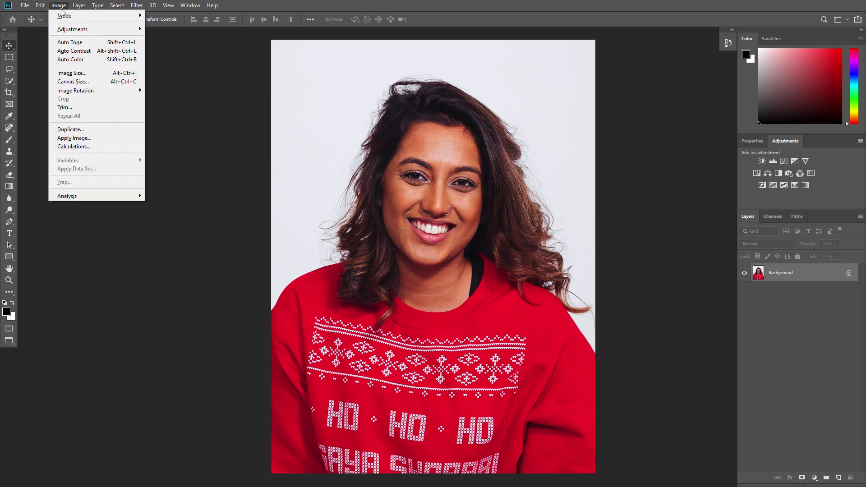
mouse_move(63, 17)
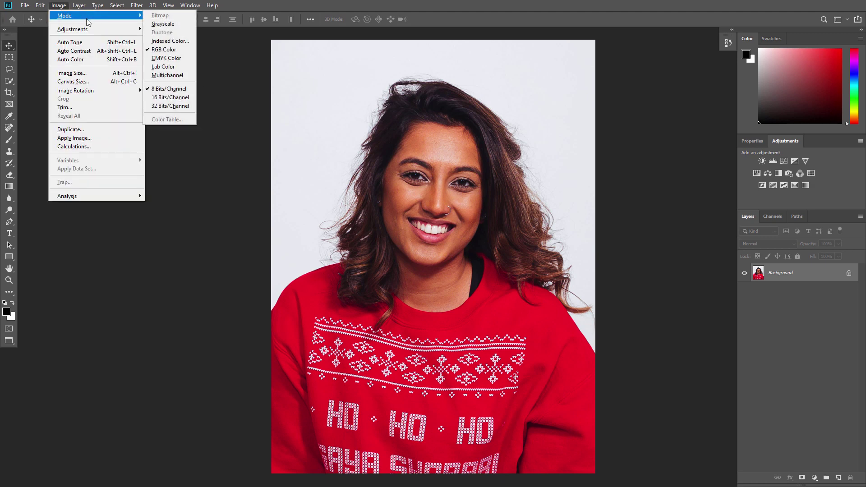
left_click(33, 43)
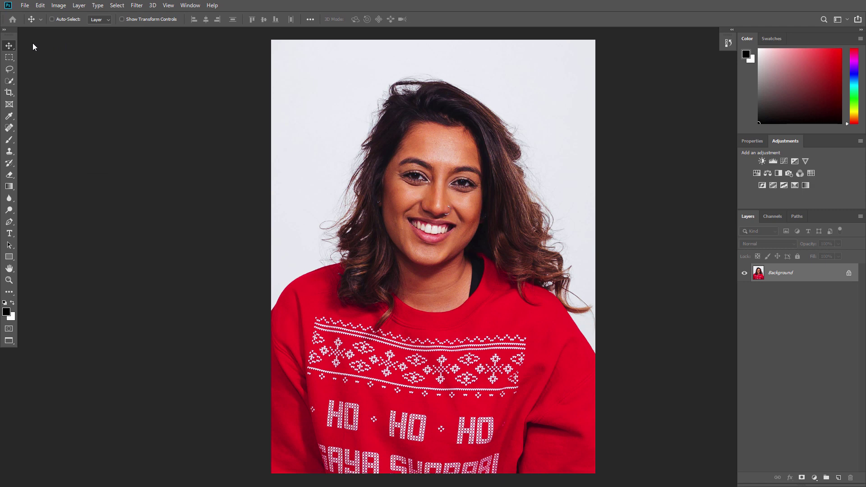
left_click(58, 5)
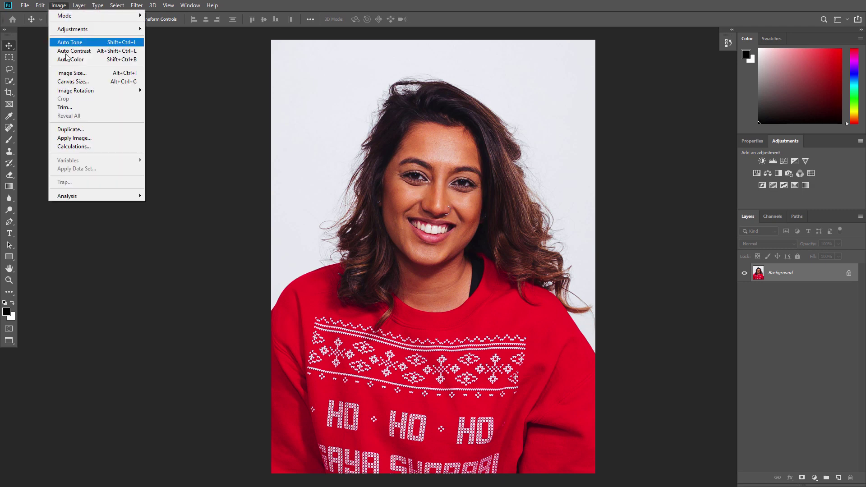
left_click(68, 75)
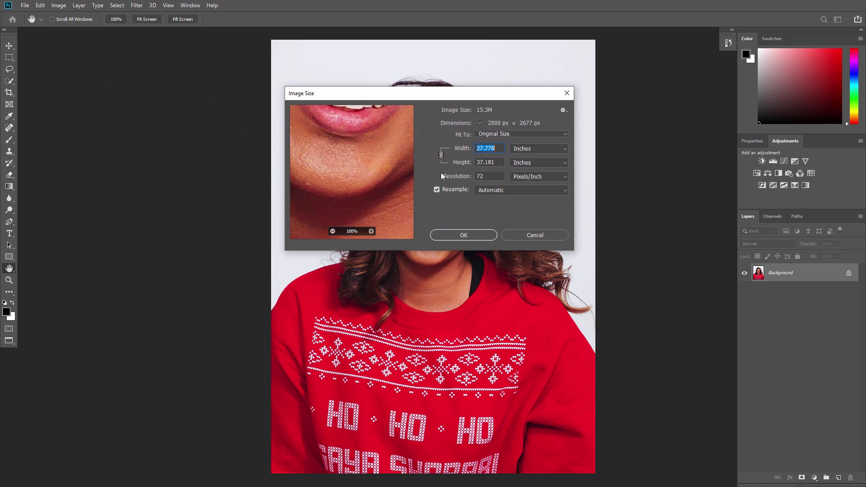
left_click(535, 152)
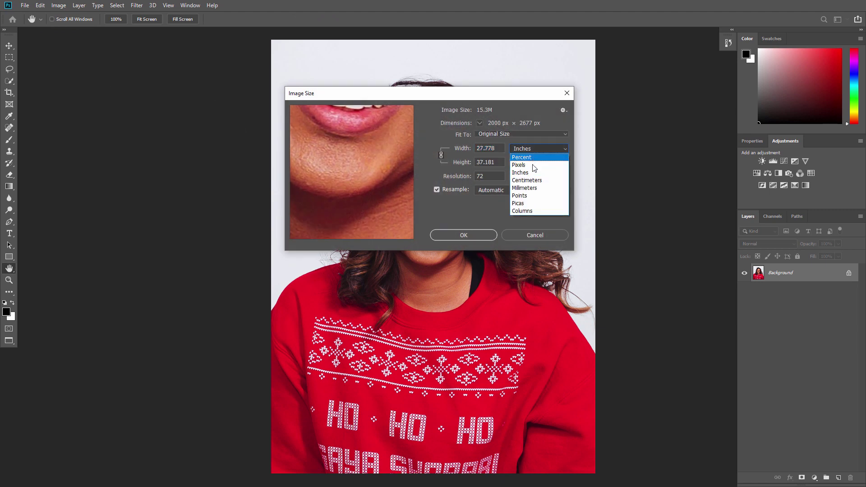
left_click(524, 157)
left_click(481, 232)
key("v")
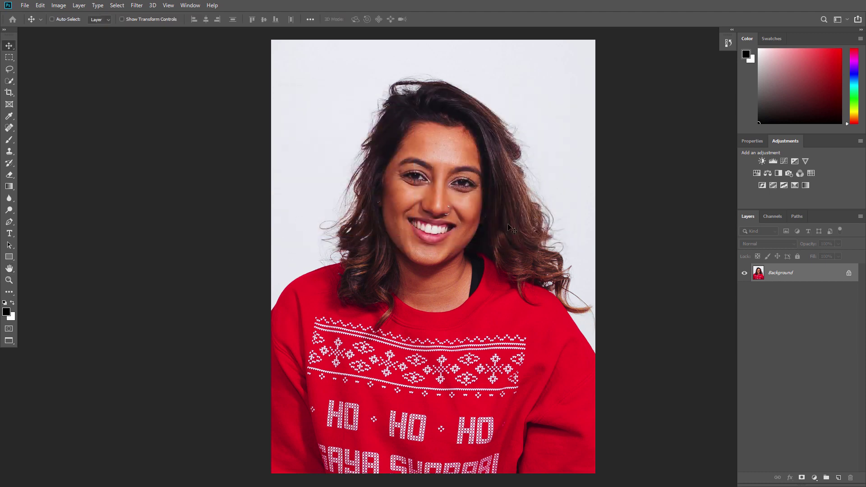
- Show the Actions panel from the Window menu
left_click(79, 5)
mouse_move(85, 16)
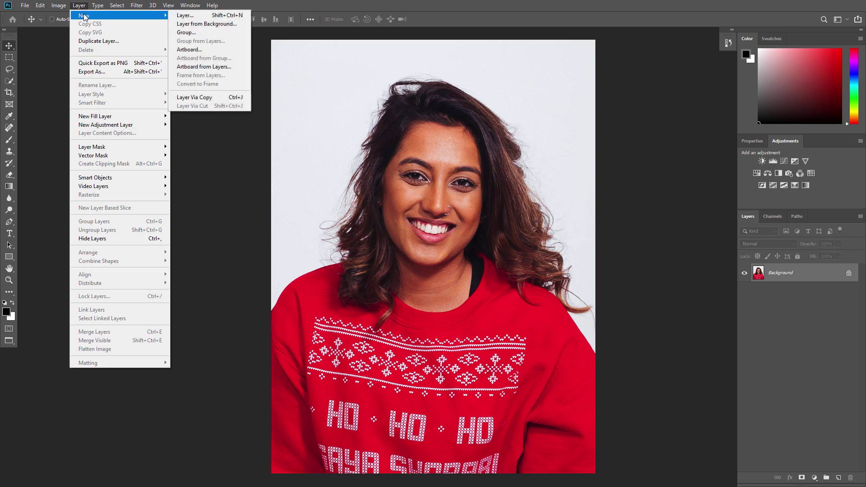
left_click(51, 56)
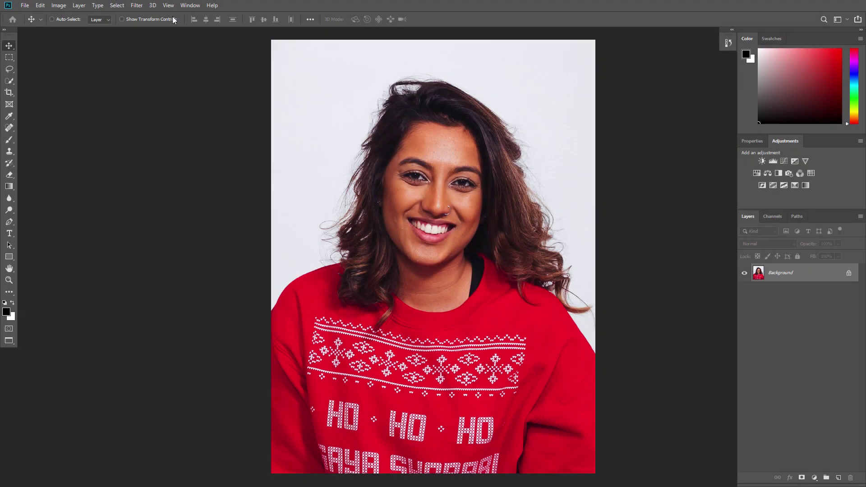
left_click(184, 6)
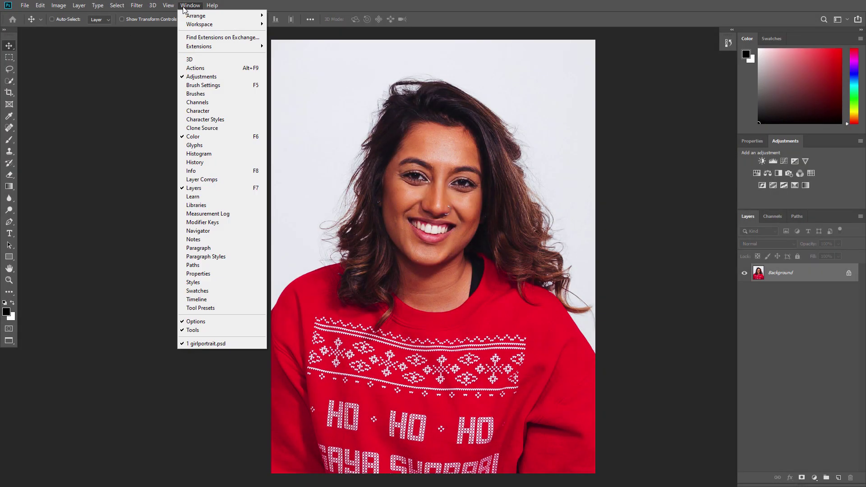
left_click(195, 67)
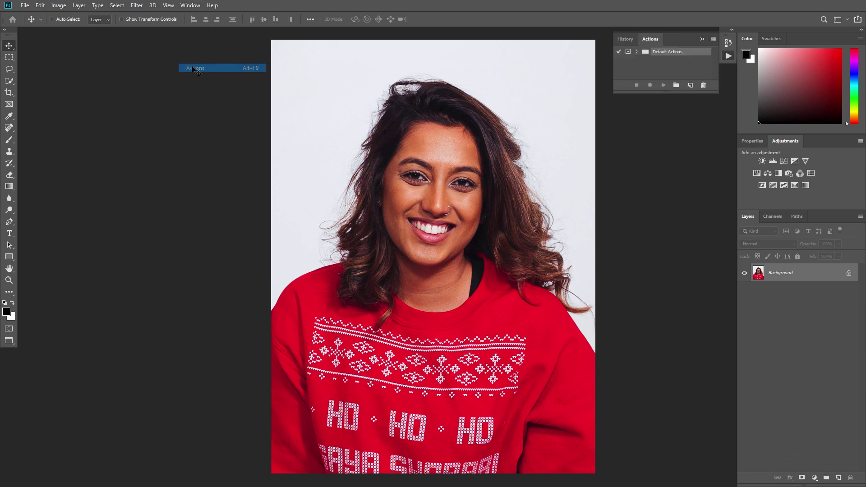
- Create a Glitter action set with a new action named glitter that starts recording
left_click(677, 86)
type("Glitter")
key("Return")
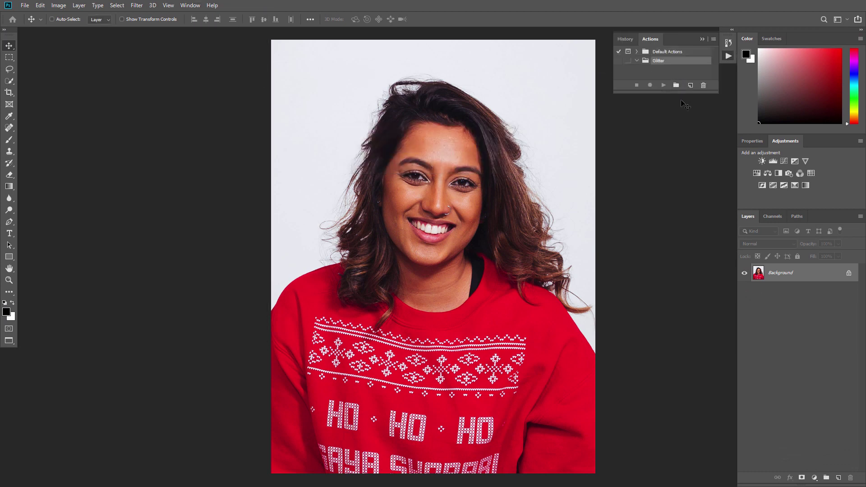
left_click(690, 85)
type("glitter")
key("Return")
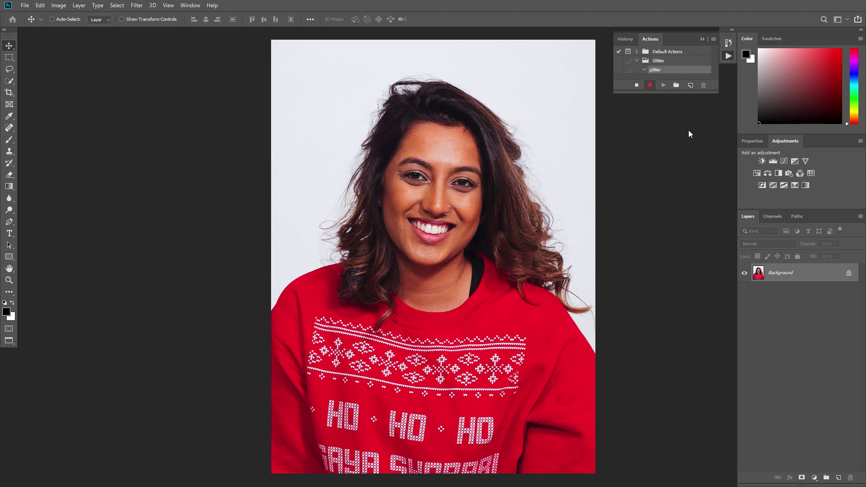
left_click(701, 39)
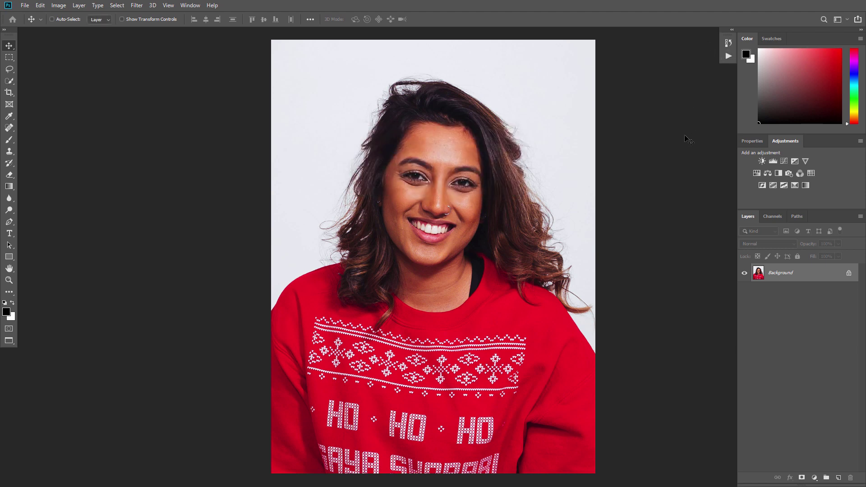
- Select the white background around the woman with the Magic Wand
key("w")
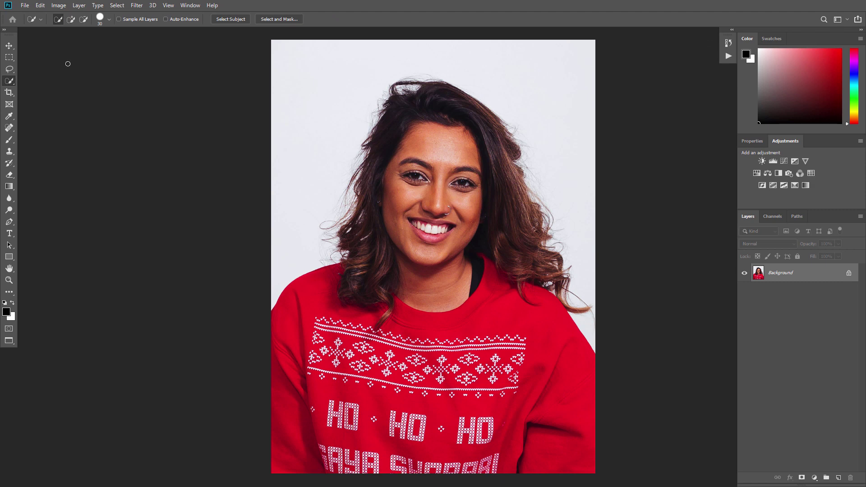
right_click(8, 83)
left_click(32, 91)
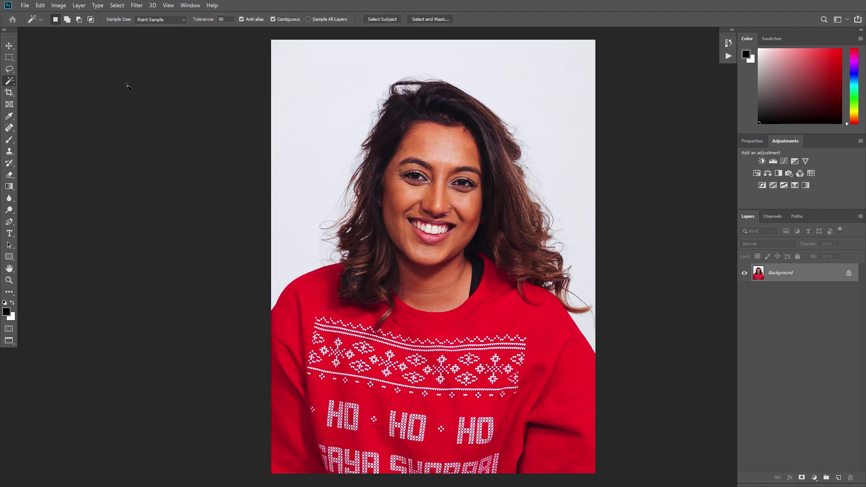
left_click(329, 130)
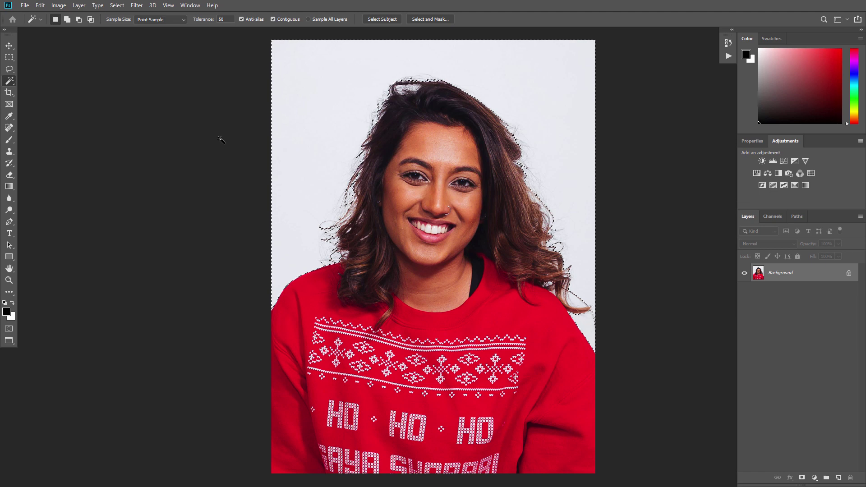
- Refine the hair edges in Select and Mask with a 1 px radius, then copy the woman to a new layer
left_click(417, 20)
left_click(775, 74)
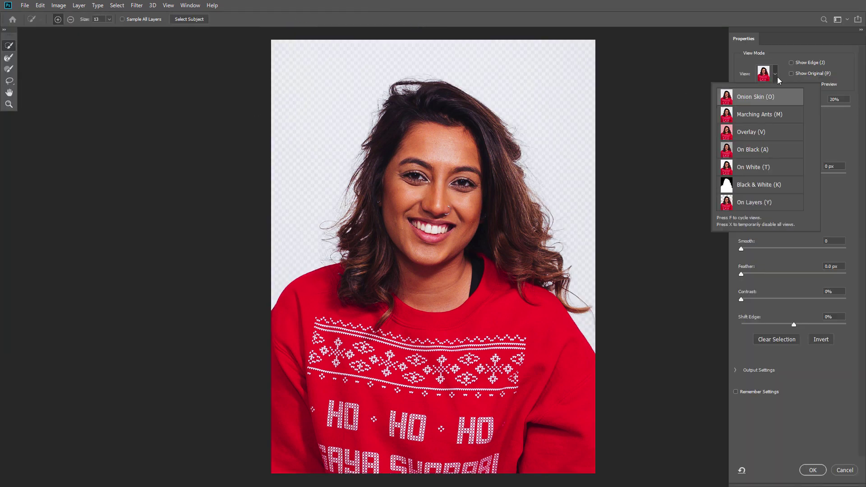
left_click(767, 147)
left_click_drag(741, 173, 745, 174)
key("r")
mouse_move(342, 248)
left_mouse_down()
mouse_move(381, 124)
mouse_move(447, 87)
mouse_move(485, 102)
mouse_move(541, 219)
mouse_move(566, 301)
mouse_move(553, 275)
left_mouse_up()
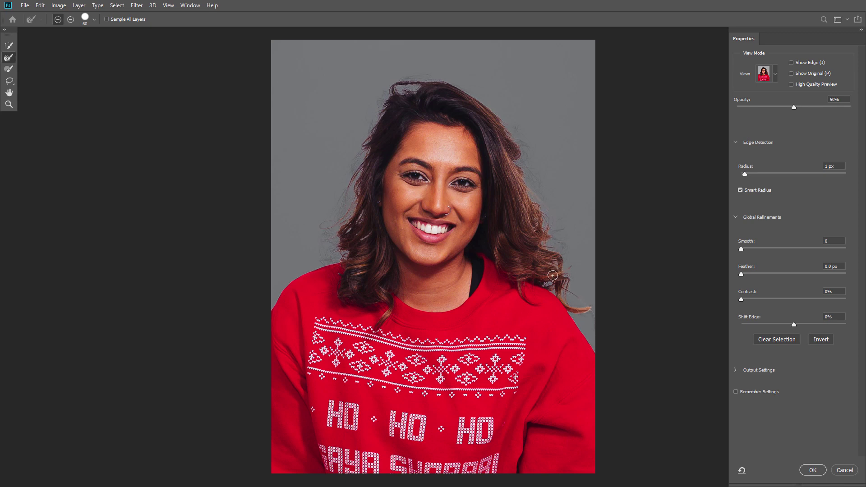
key("Return")
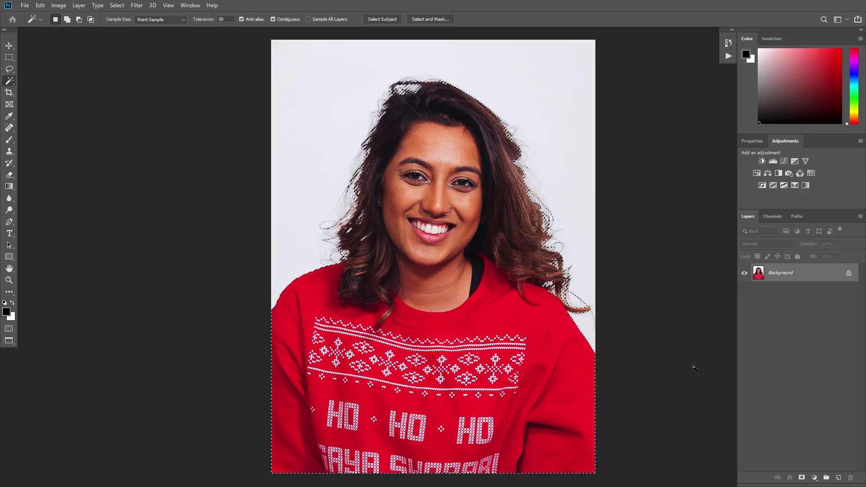
key("ctrl+j")
- Rename Layer 1 to Subject and add a solid colour fill layer above the Background
key("v")
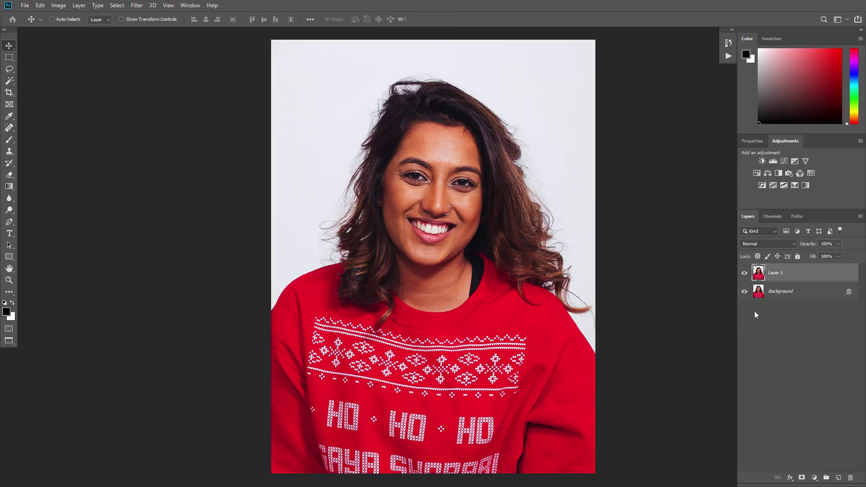
double_click(775, 274)
type("Subject")
key("Return")
left_click(784, 294)
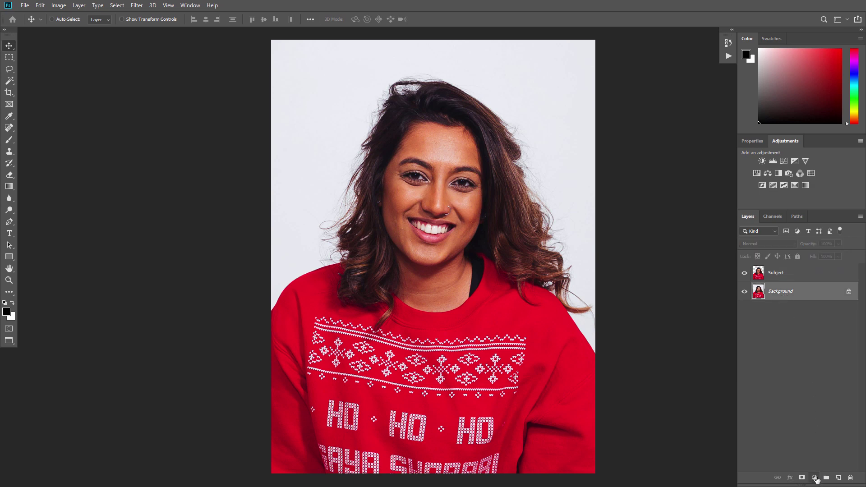
left_click(814, 477)
left_click(809, 321)
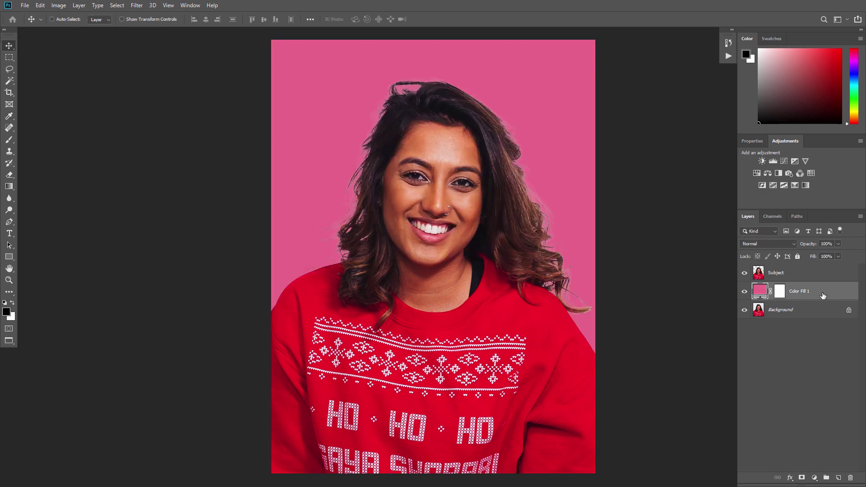
- Give Color Fill 1 a reversed radial black-to-white gradient overlay in Soft Light
double_click(823, 295)
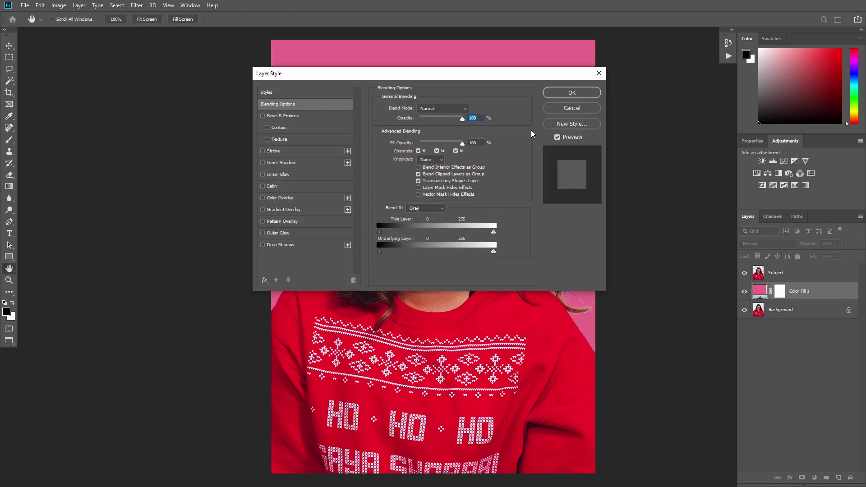
left_click_drag(491, 75, 685, 52)
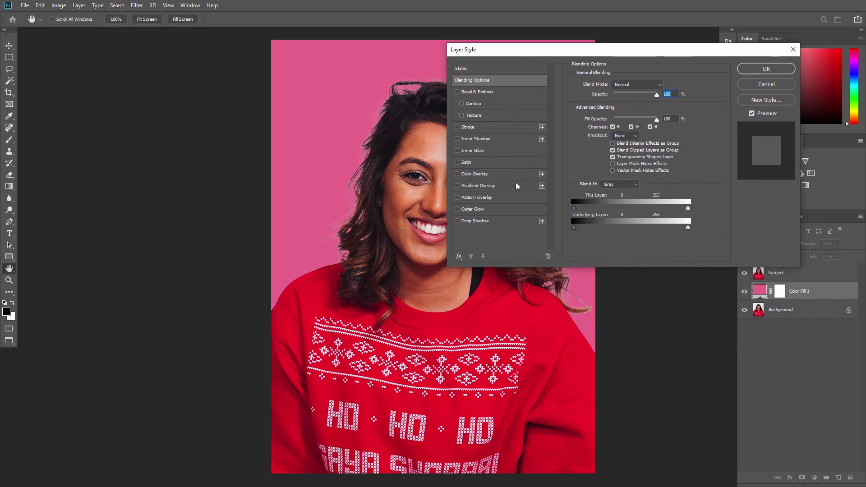
left_click(472, 187)
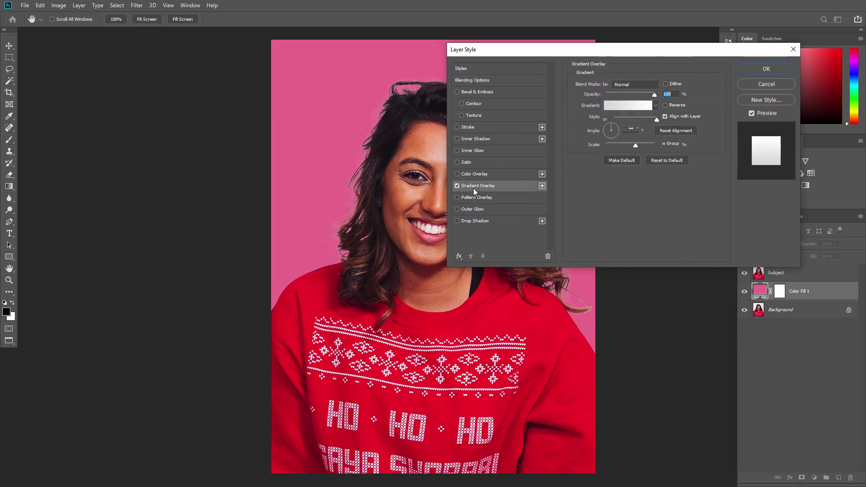
left_click(632, 109)
double_click(517, 86)
left_click(631, 116)
left_click(613, 126)
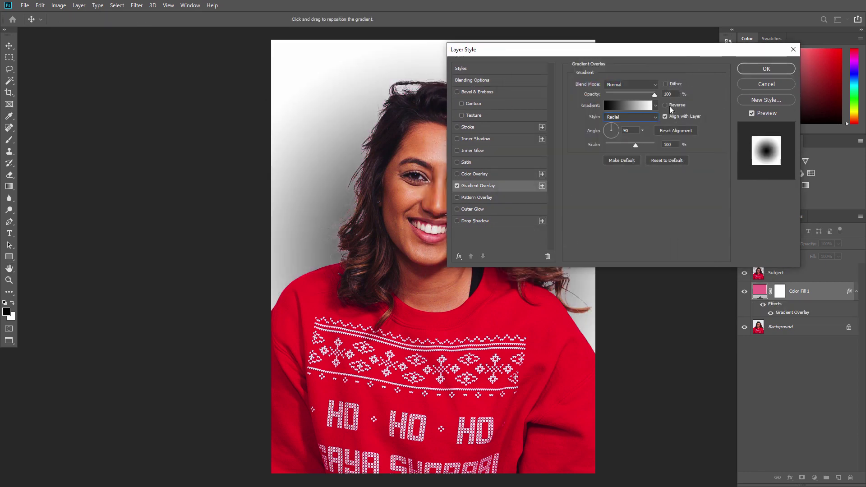
left_click(665, 105)
left_click(631, 84)
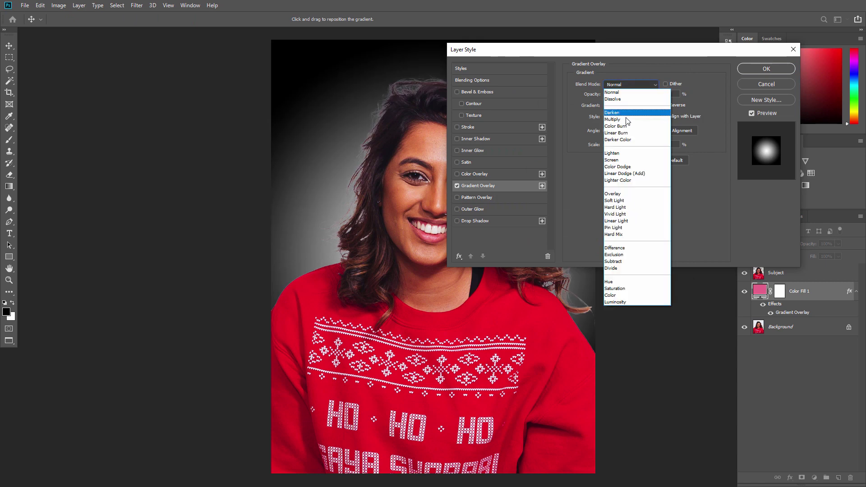
left_click(621, 203)
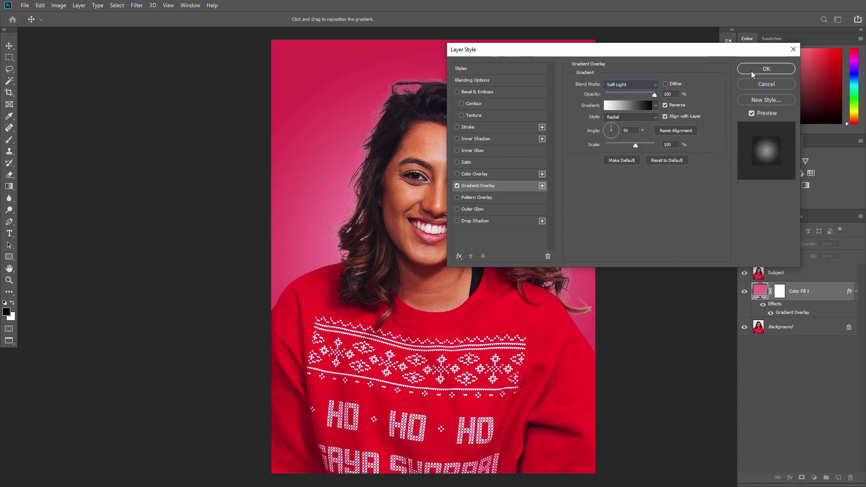
left_click(766, 69)
left_click(835, 277)
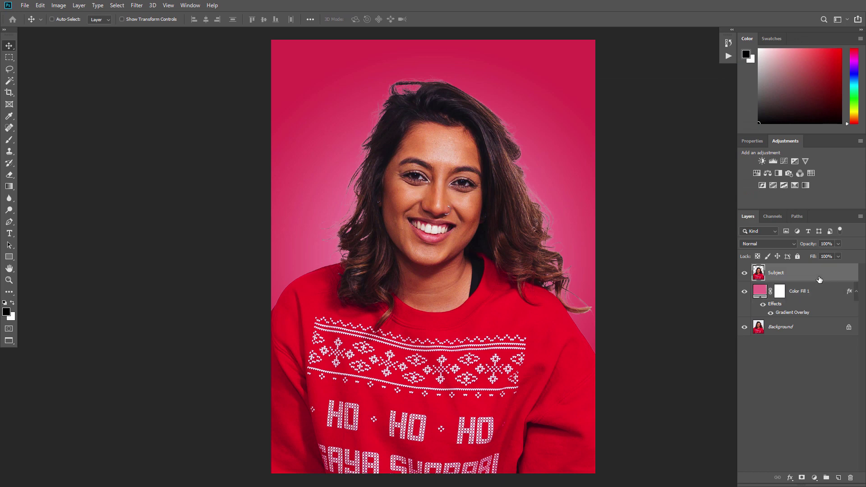
- Place the red glitter texture at 400% with linked width and height, rotated -90°
left_click(27, 6)
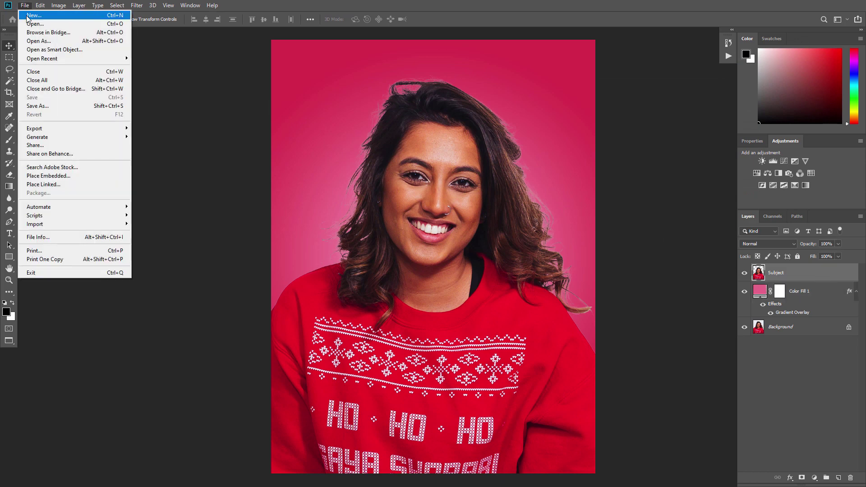
left_click(48, 176)
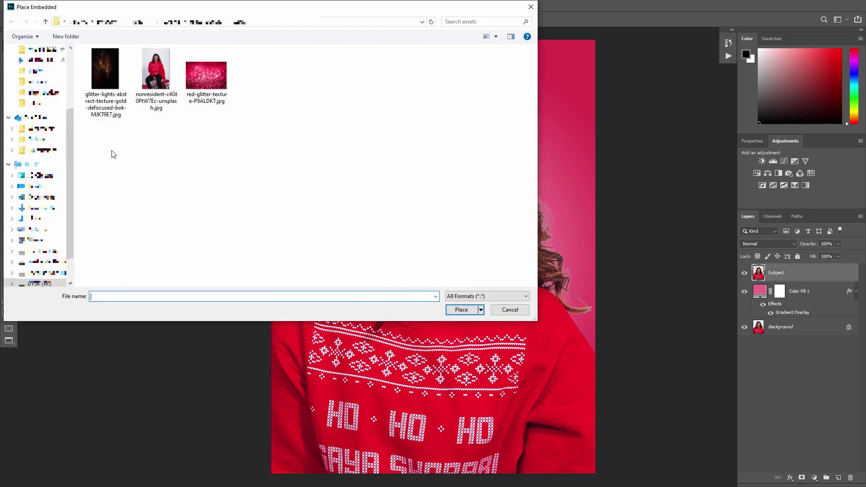
double_click(197, 84)
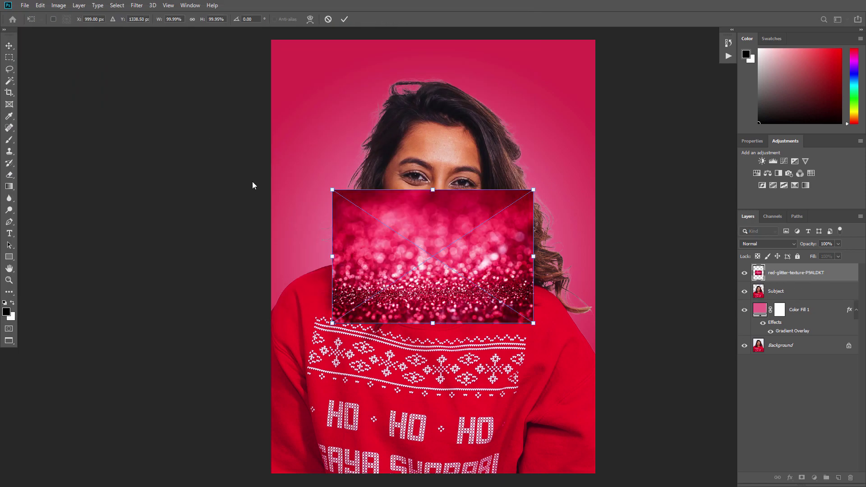
left_click(192, 20)
left_click(219, 20)
type("400")
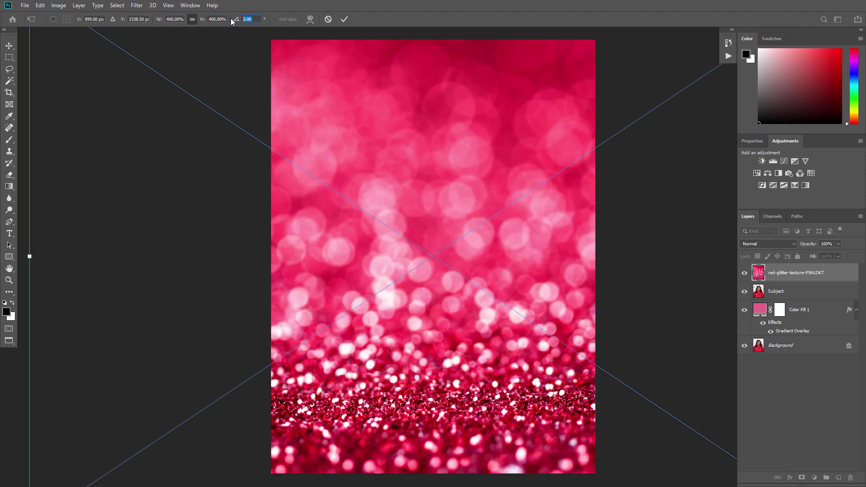
type("-90")
key("Return")
- Rename the glitter layer to 'Base Glitter 1'
key("Return")
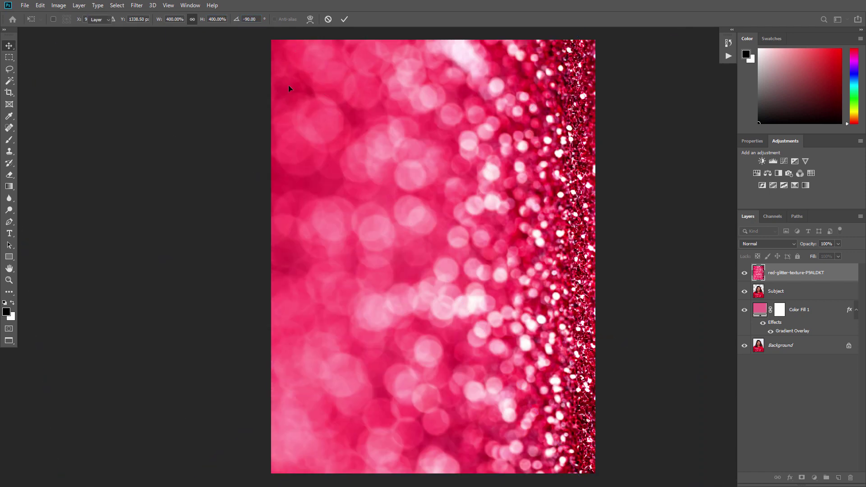
double_click(794, 273)
type("Base Glitter 1")
key("Return")
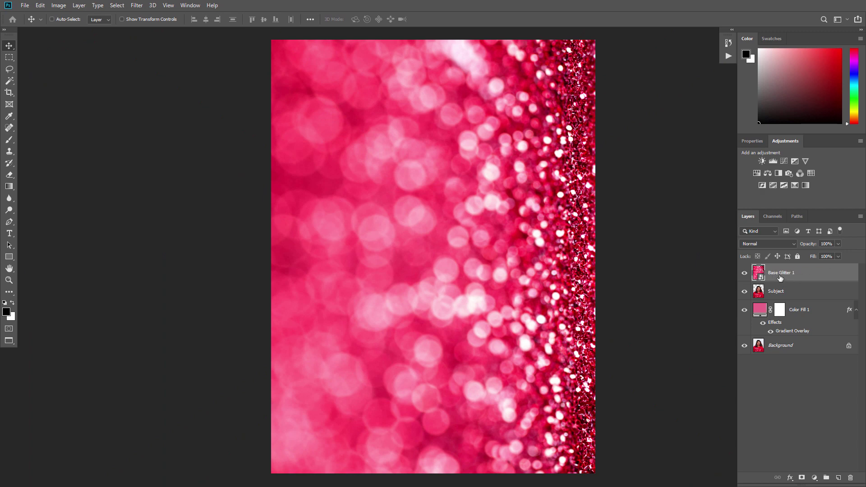
- Set Base Glitter 1 to Screen blending and shift the texture left
left_click(776, 243)
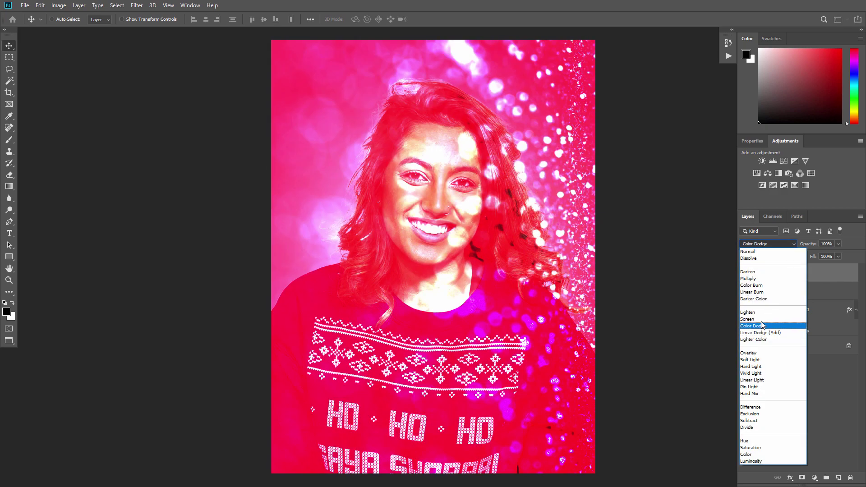
left_click(750, 319)
left_click_drag(527, 278, 371, 276)
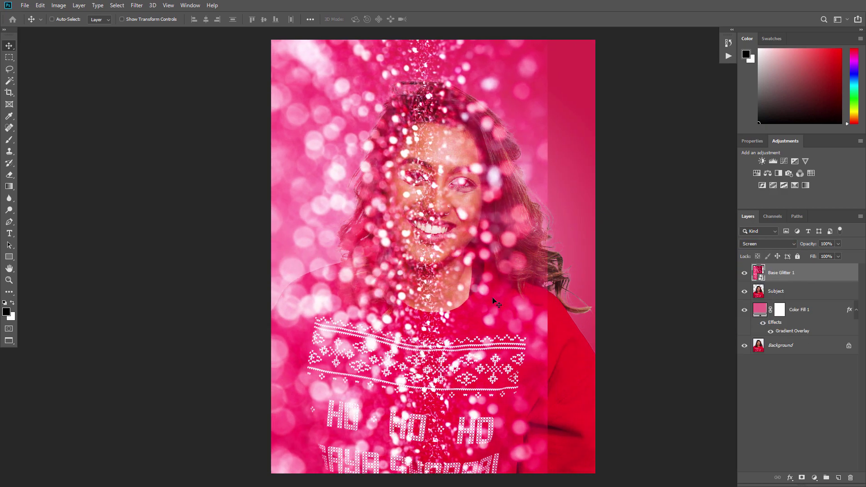
- Add a Reveal All layer mask to the glitter and set the foreground colour to black
left_click(81, 5)
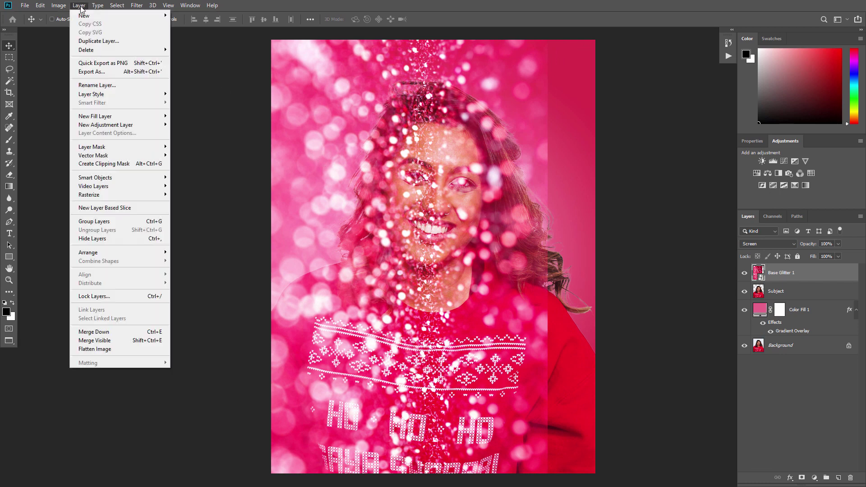
mouse_move(129, 148)
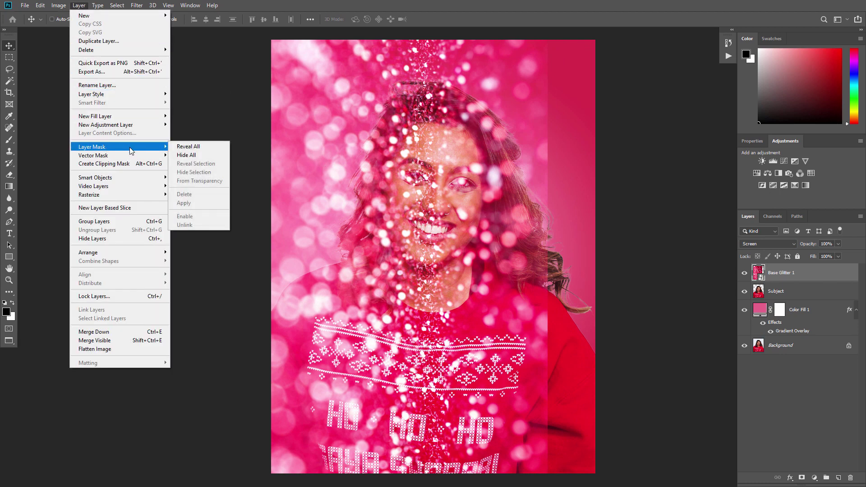
left_click(182, 147)
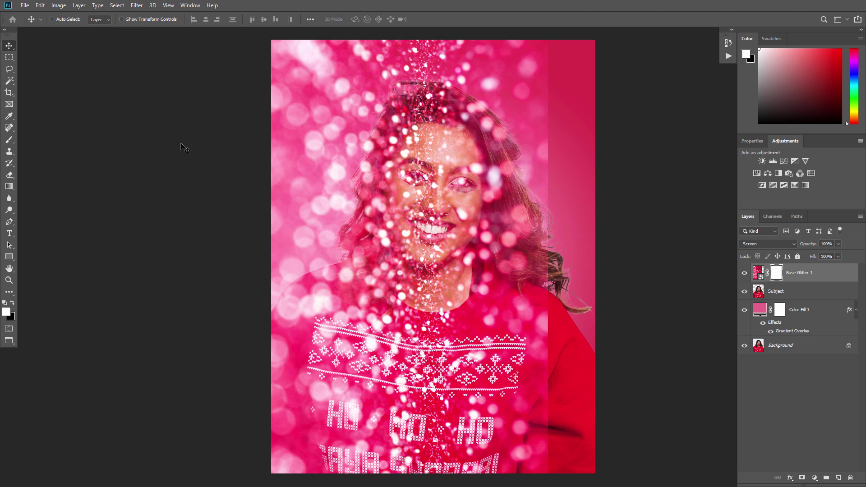
left_click(6, 311)
left_click(354, 215)
left_click(518, 104)
- Paint black with an 1100 px brush on the mask over the face and right hair
key("b")
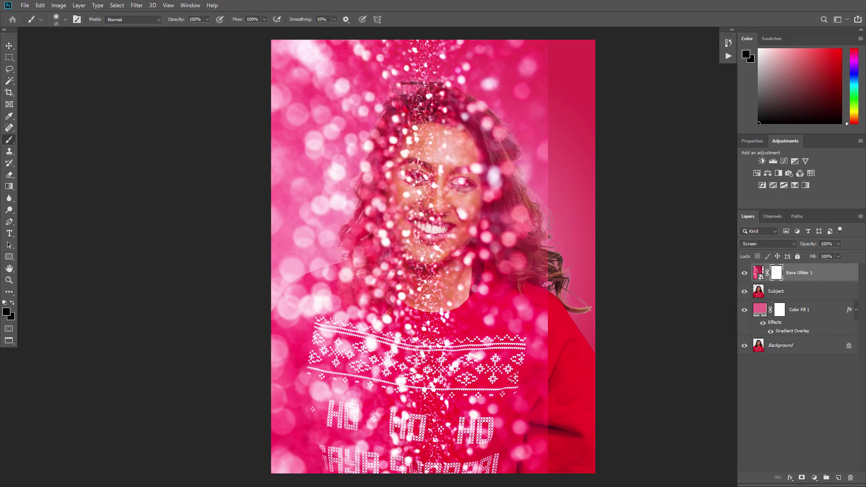
key("bracketright")
key("bracketright")
key("bracketright")
key("bracketright")
key("bracketright")
key("bracketright")
key("bracketright")
key("bracketright")
key("bracketright")
key("bracketright")
key("bracketright")
key("bracketright")
key("bracketright")
key("bracketright")
mouse_move(433, 189)
left_mouse_down()
mouse_move(447, 234)
mouse_move(565, 203)
mouse_move(605, 358)
mouse_move(454, 290)
mouse_move(444, 180)
mouse_move(444, 251)
left_mouse_up()
key("x")
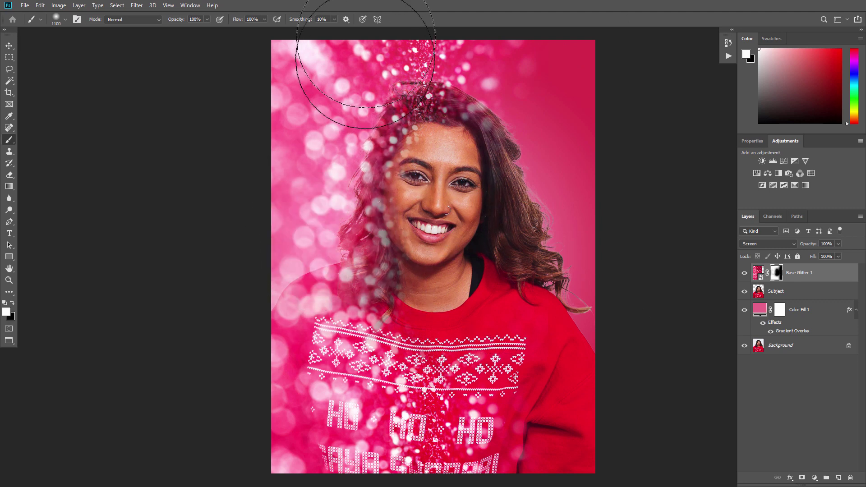
key("x")
- Duplicate the Base Glitter 1 layer
key("v")
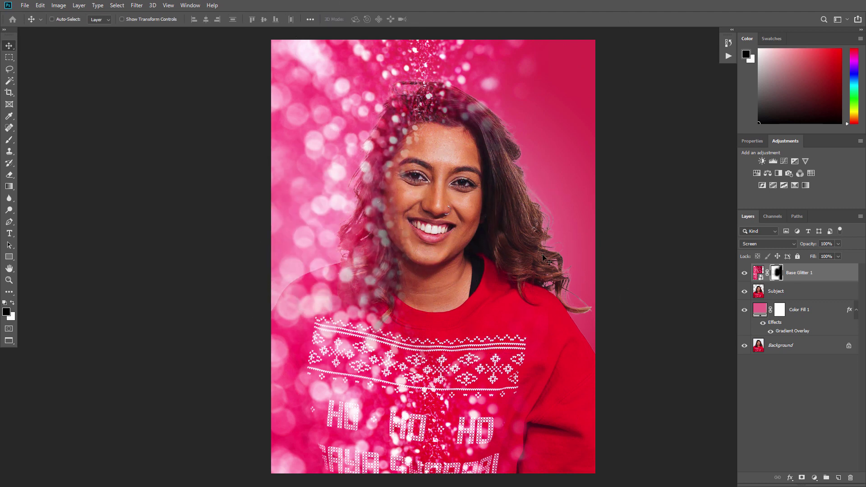
key("ctrl")
key("ctrl+j")
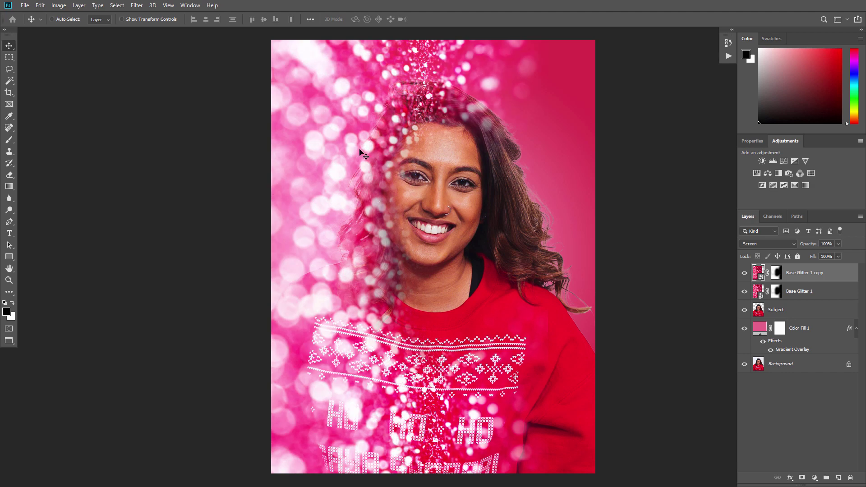
- Flip the glitter copy horizontally and move it to the right side
left_click(44, 8)
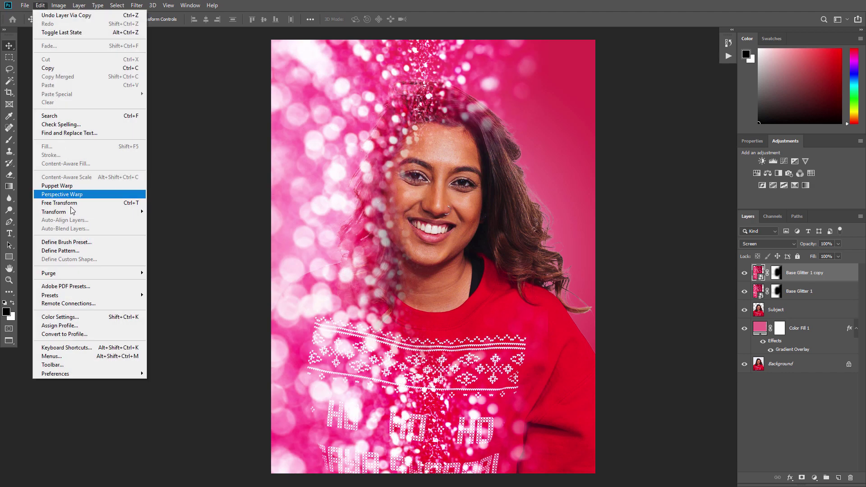
mouse_move(80, 213)
left_click(185, 312)
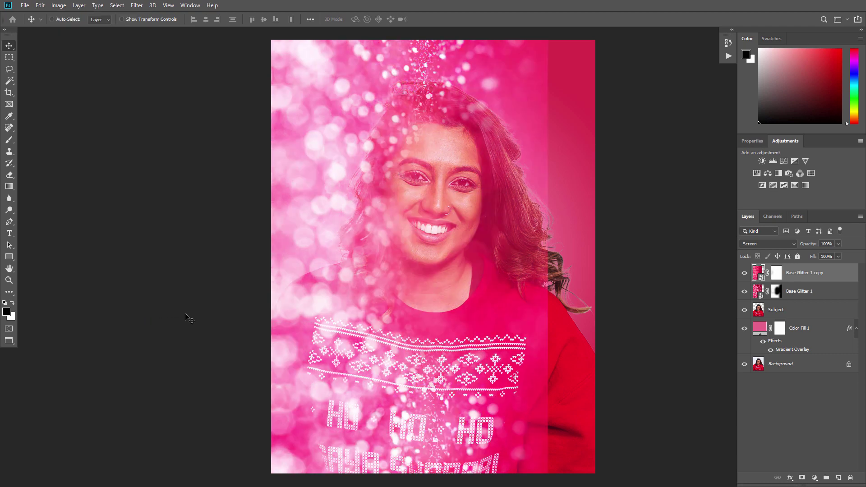
left_click_drag(373, 296, 537, 310)
- Rename the copy 'Base Glitter 2' and place it below Base Glitter 1
double_click(790, 273)
type("Base Glitter 2")
key("Return")
left_click_drag(835, 277, 812, 299)
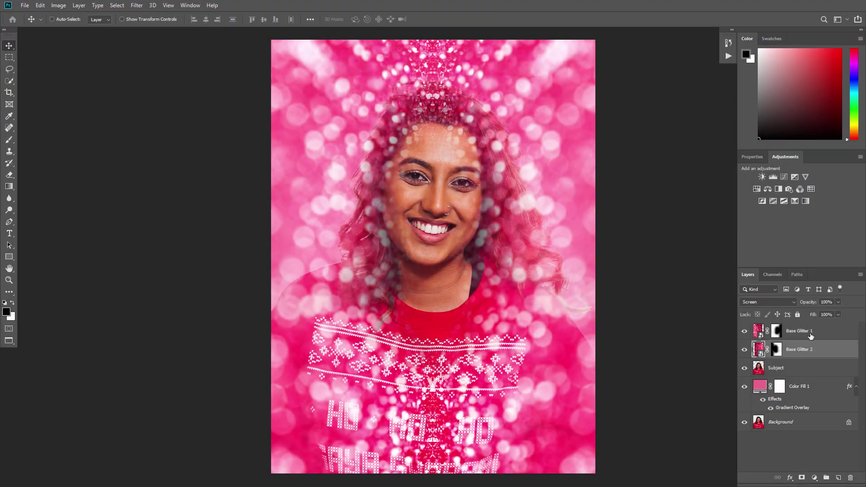
left_click(808, 335)
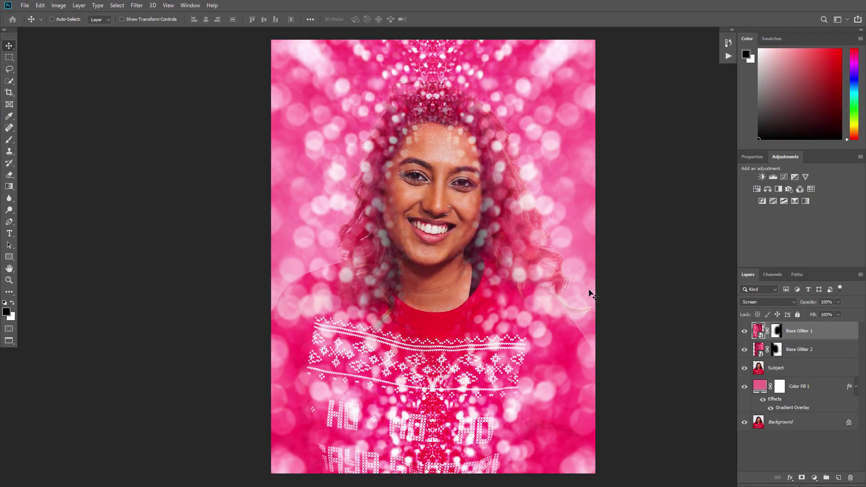
- Place the golden glitter-lights image scaled to 200% with linked width and height
left_click(25, 5)
left_click(48, 176)
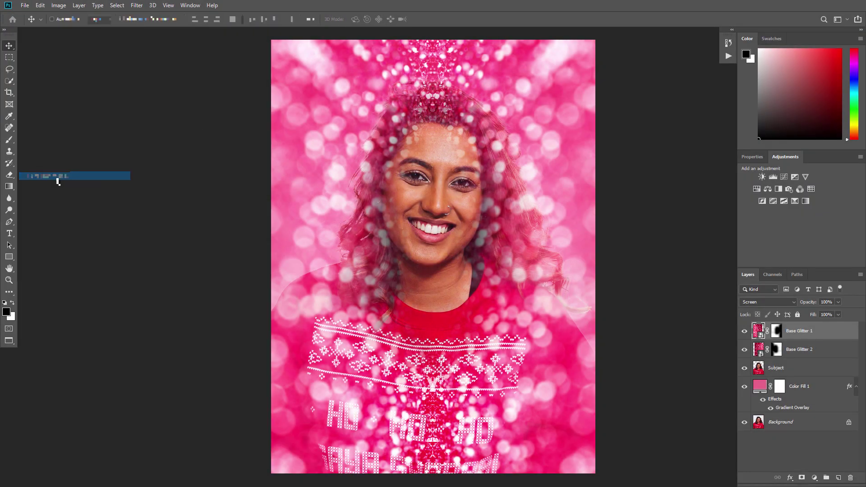
double_click(107, 86)
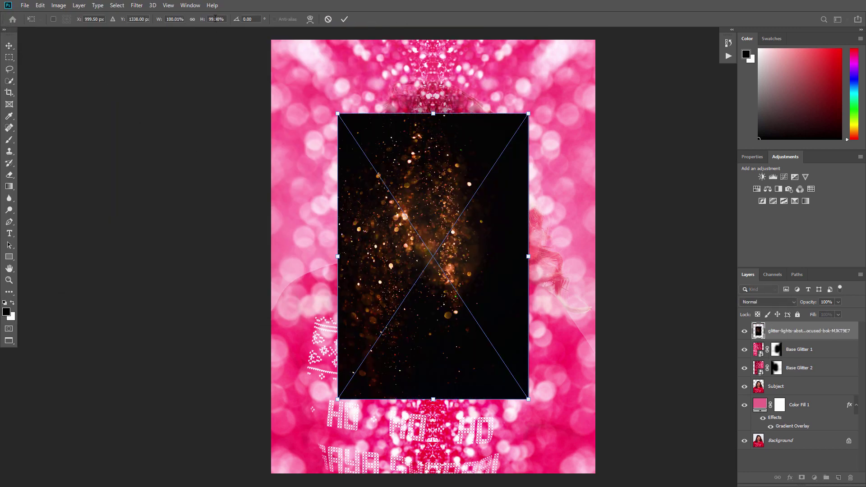
left_click(192, 19)
left_click(217, 19)
type("200")
key("Return")
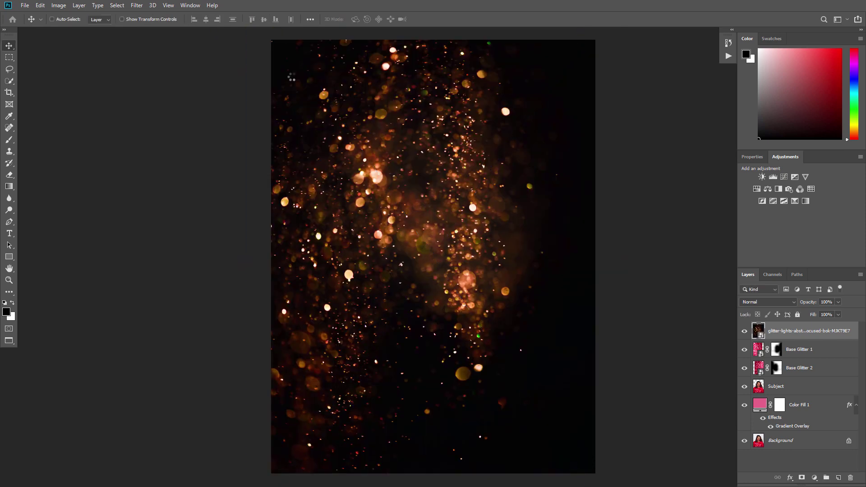
- Rename the layer 'Add Glitter 1' and set its blend mode to Lighten
double_click(785, 331)
type("Add Glitter 1")
key("Return")
left_click(785, 302)
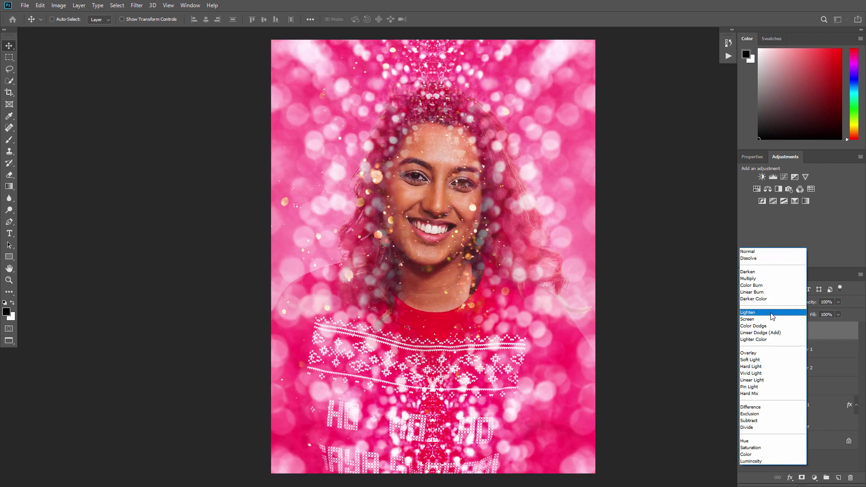
left_click(772, 312)
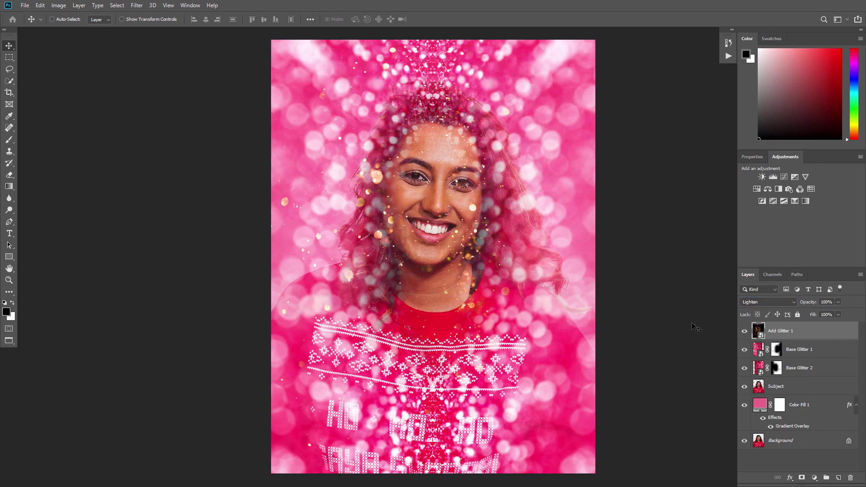
left_click(814, 477)
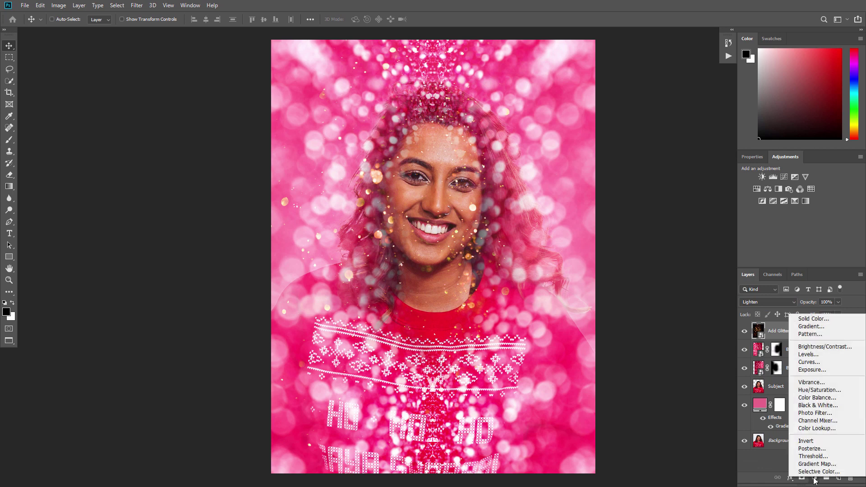
- Add an e9608e solid colour fill clipped to Add Glitter 1 in Color blend mode
left_click(814, 319)
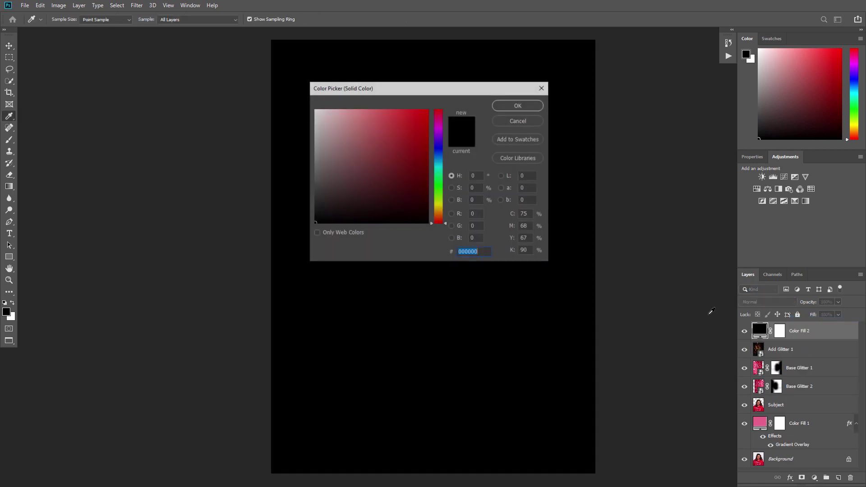
type("e96")
type("08e")
key("Return")
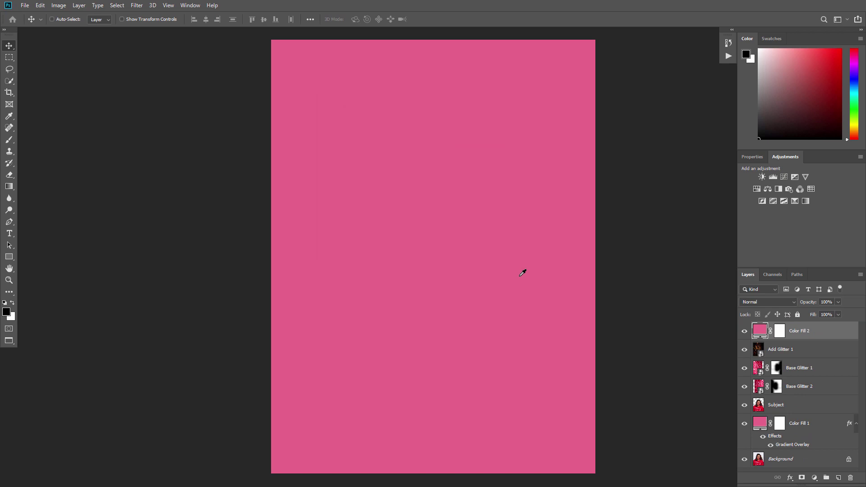
key("ctrl+alt+g")
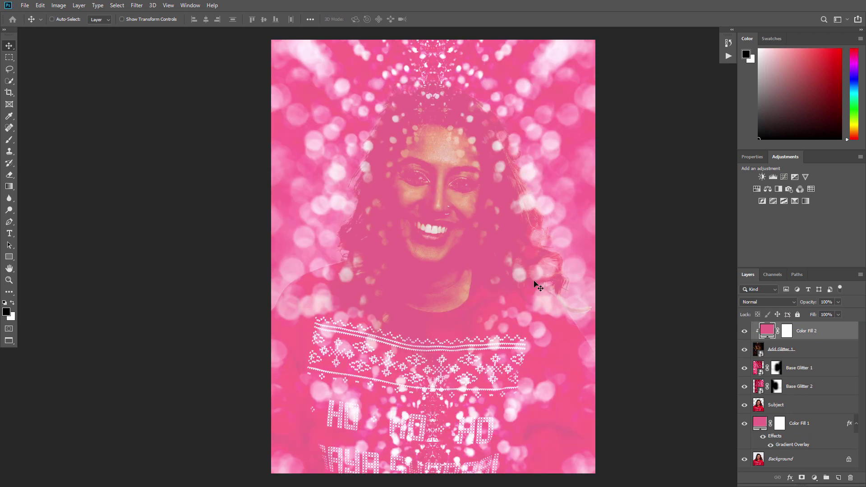
left_click(751, 302)
left_click(747, 458)
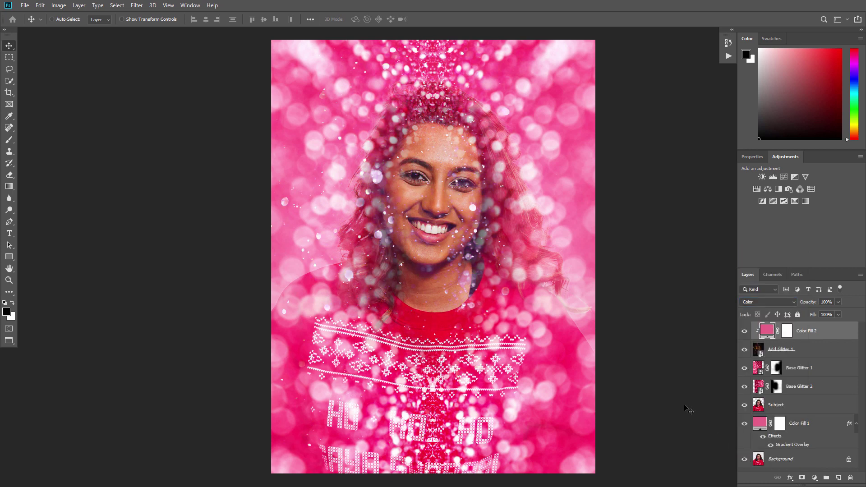
left_click(810, 354, "shift")
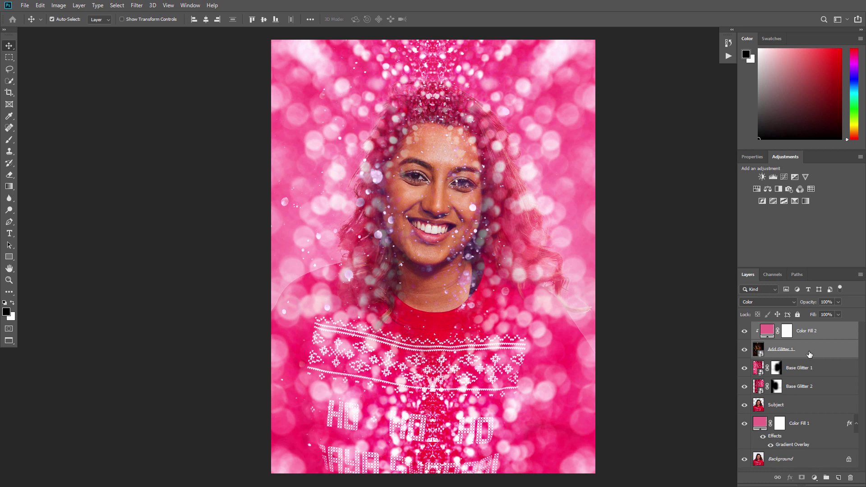
- Duplicate Add Glitter 1 and Color Fill 2, then drag the glitter copy down and right
key("ctrl+j")
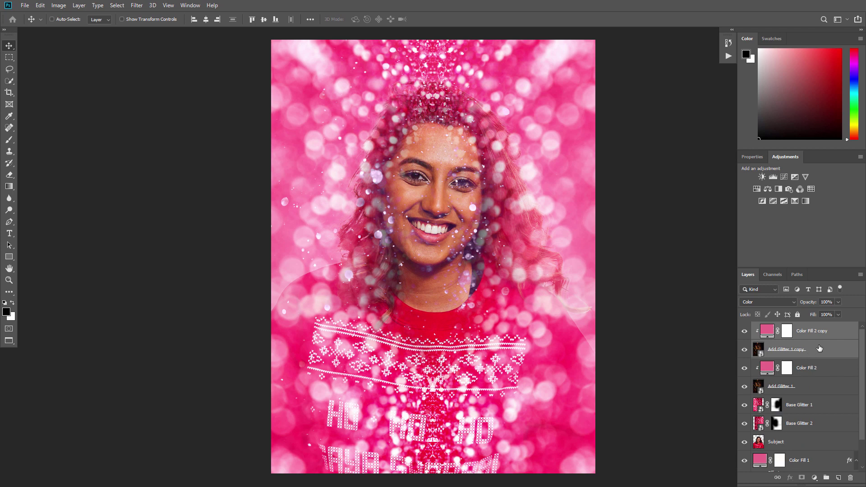
left_click(819, 348)
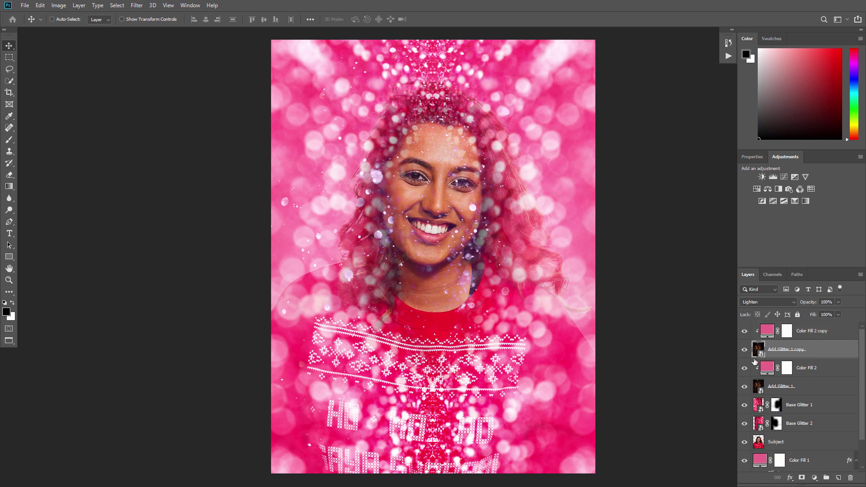
left_click_drag(477, 319, 644, 421)
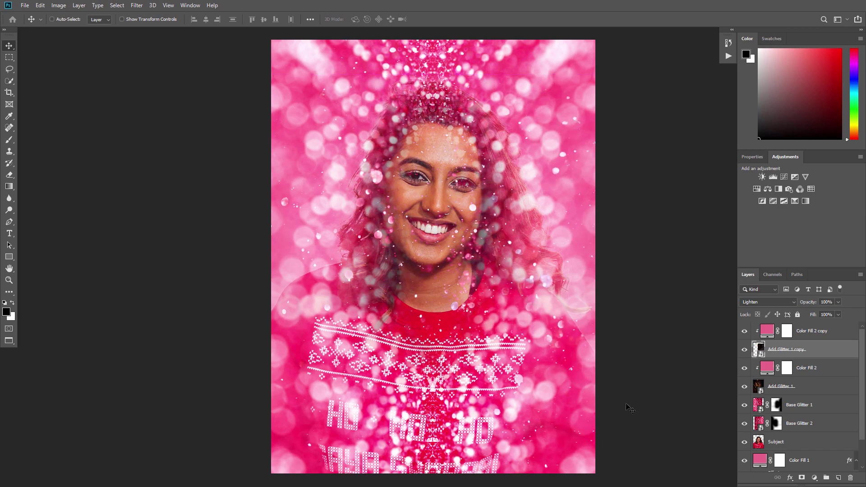
key("ctrl+t")
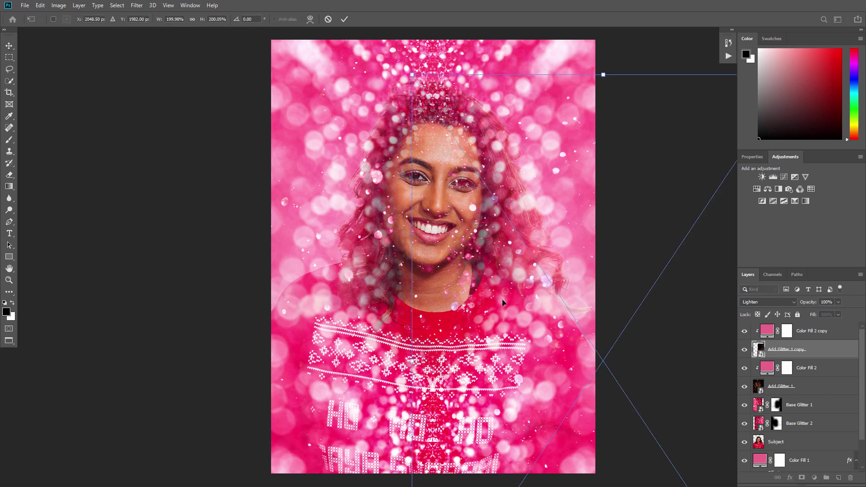
- Rotate the Add Glitter 1 copy by -30°
left_click(248, 18)
type("-30")
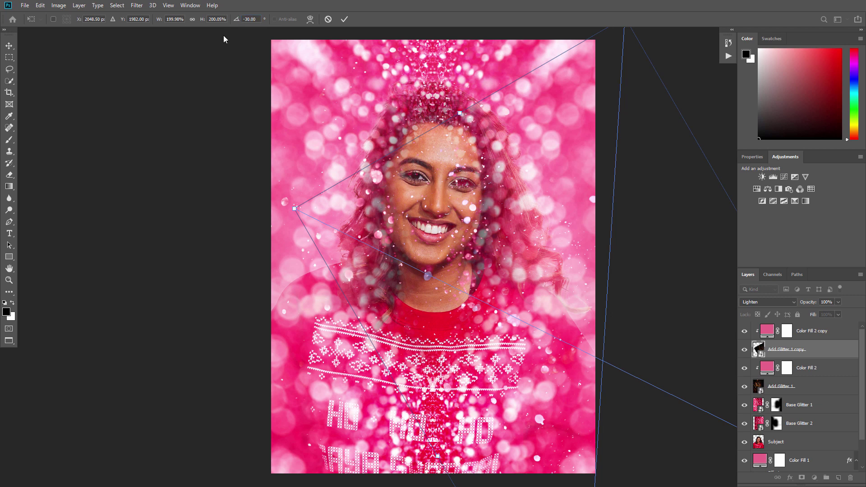
key("Return")
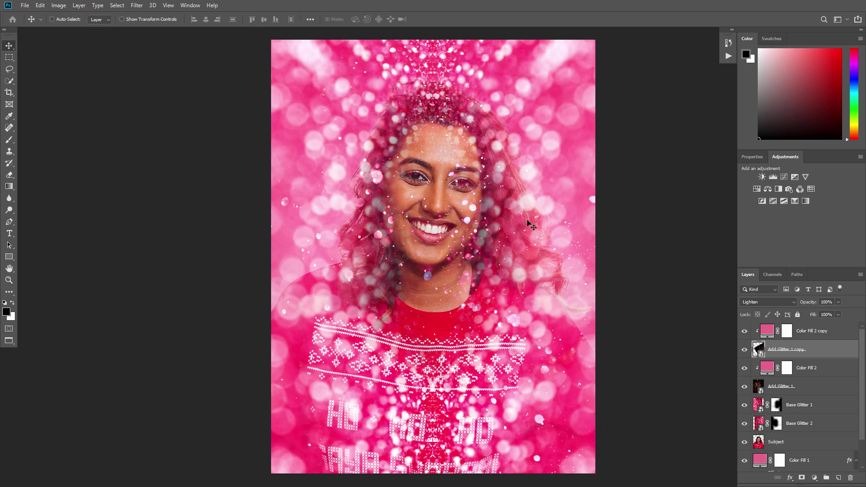
- Move the glitter copy and Color Fill 2 copy below Add Glitter 1
left_click(821, 332)
left_click_drag(823, 334, 802, 392)
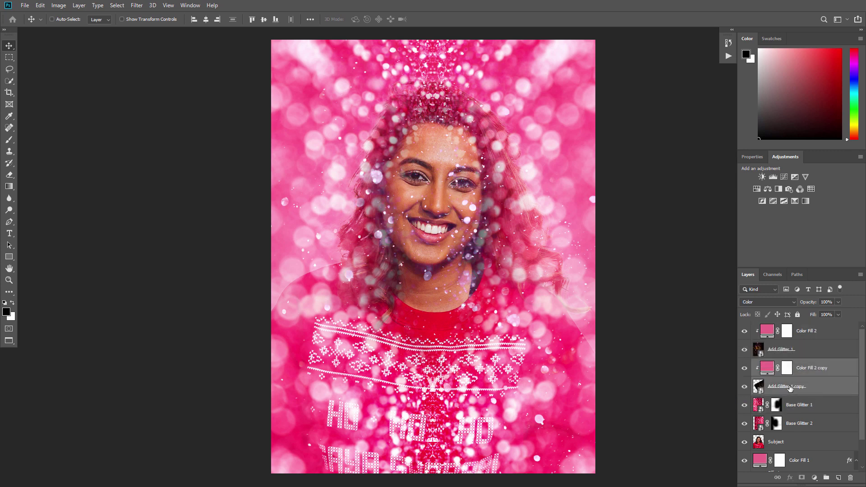
double_click(793, 386)
- Rename the copied layers to Add Glitter 2 and Color Fill 1
key("BackSpace")
key("BackSpace")
key("BackSpace")
key("BackSpace")
key("BackSpace")
key("BackSpace")
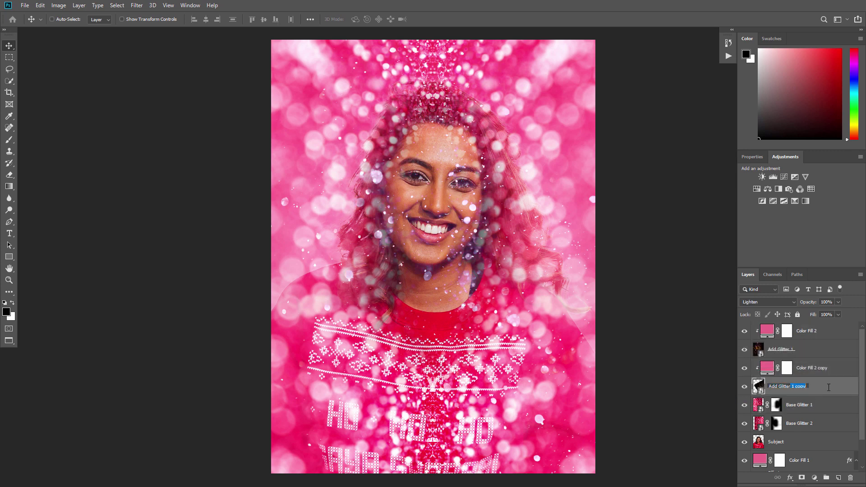
type("2")
key("Return")
double_click(813, 331)
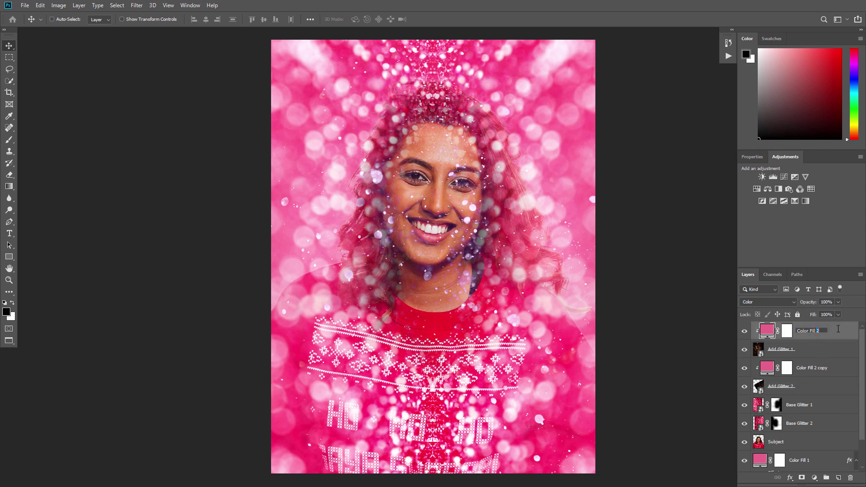
type("1")
key("Return")
- Duplicate the glitter and fill pair and rotate the new glitter copy slightly
left_click(803, 350)
key("ctrl+j")
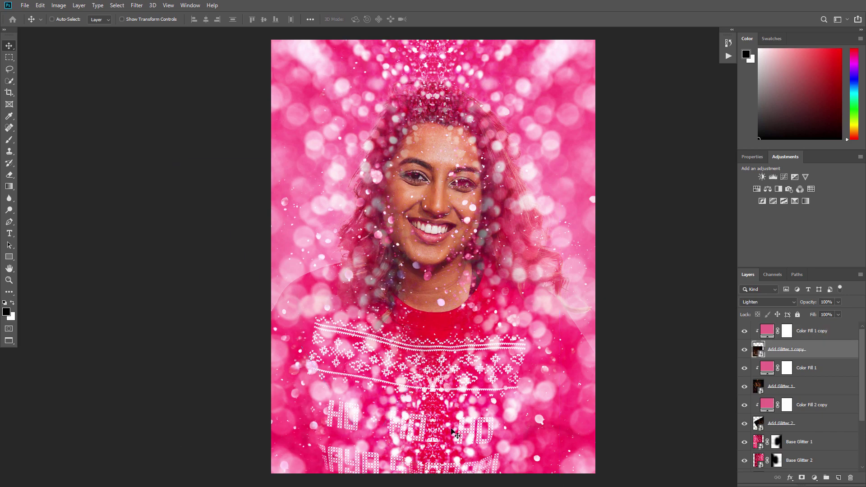
key("alt+bracketleft")
key("shift+alt+bracketleft")
key("ctrl+j")
key("ctrl+t")
left_click_drag(561, 398, 555, 343)
scroll(560, 348, "down", 1)
key("Return")
scroll(803, 397, "down", 3)
- Name the new glitter layer and nudge the Add Glitter 1 sparkles slightly
double_click(784, 386)
key("Return")
scroll(787, 393, "up", 2)
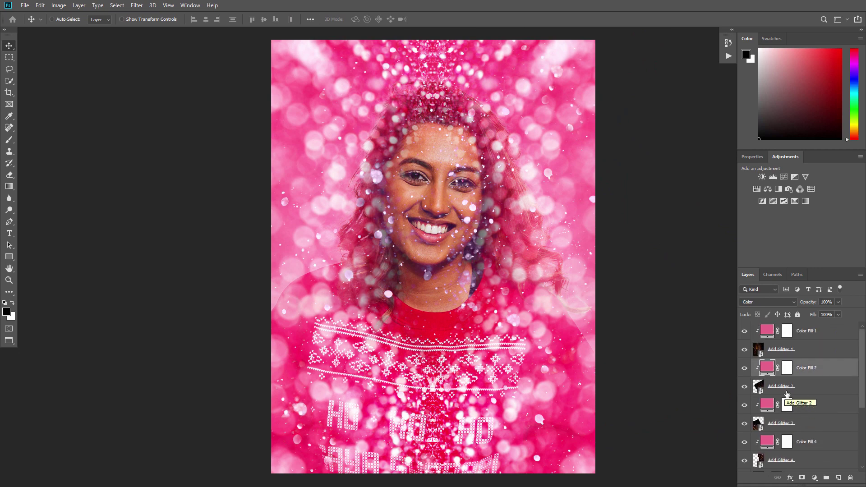
left_click(781, 349)
left_click_drag(397, 247, 403, 243)
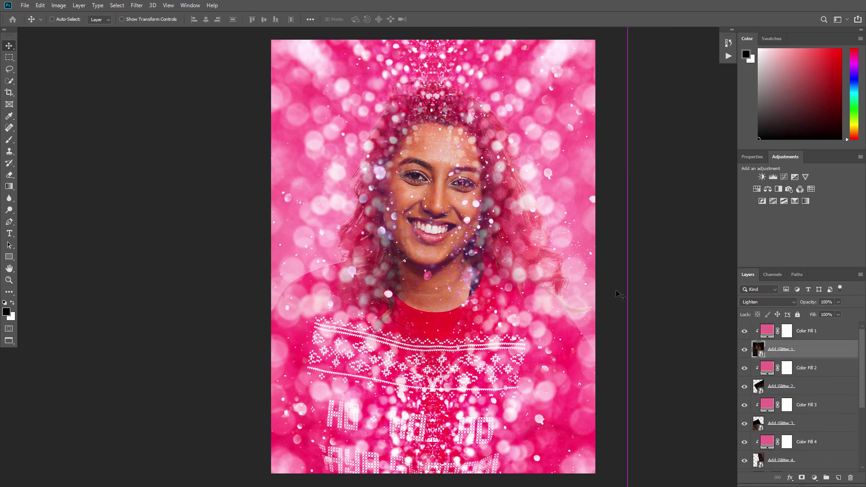
key("alt+bracketleft")
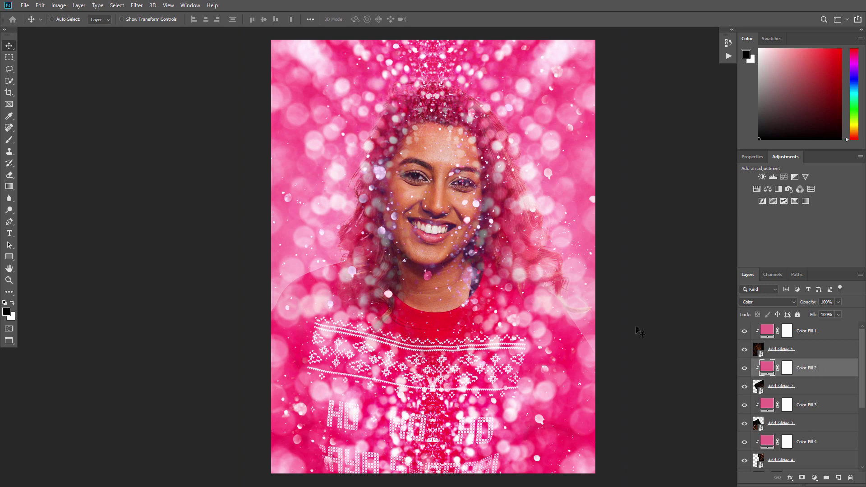
scroll(780, 405, "down", 5)
left_click(783, 424)
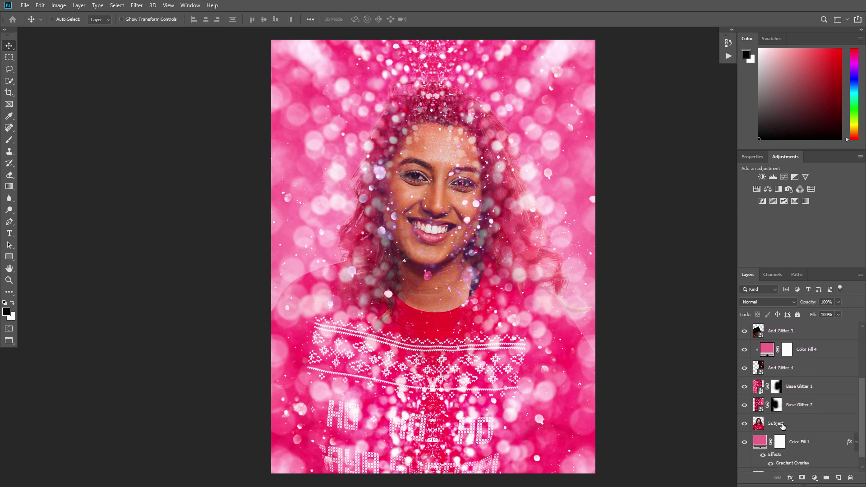
- Duplicate the Subject layer, move the copy to the top, and desaturate it
left_click(783, 424)
key("ctrl+j")
left_click_drag(802, 426, 809, 329)
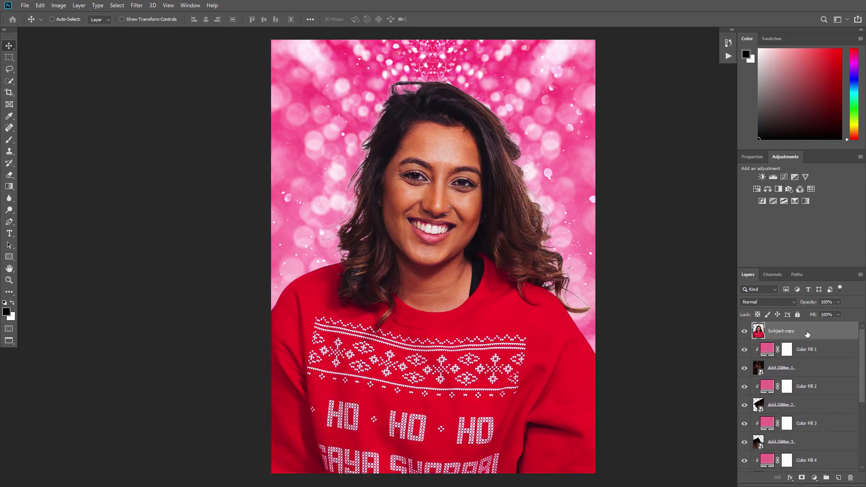
key("ctrl+shift+u")
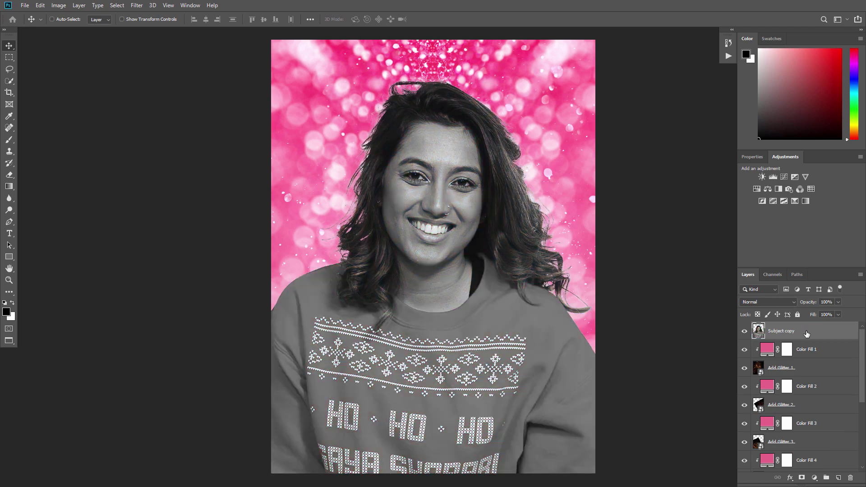
- Blend the Subject copy in Soft Light at 73% opacity and rename it Subject details
left_click(771, 303)
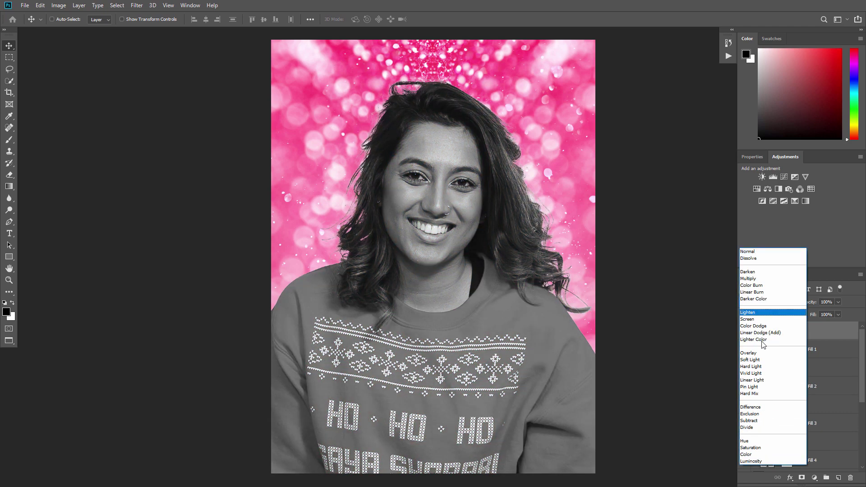
left_click(750, 360)
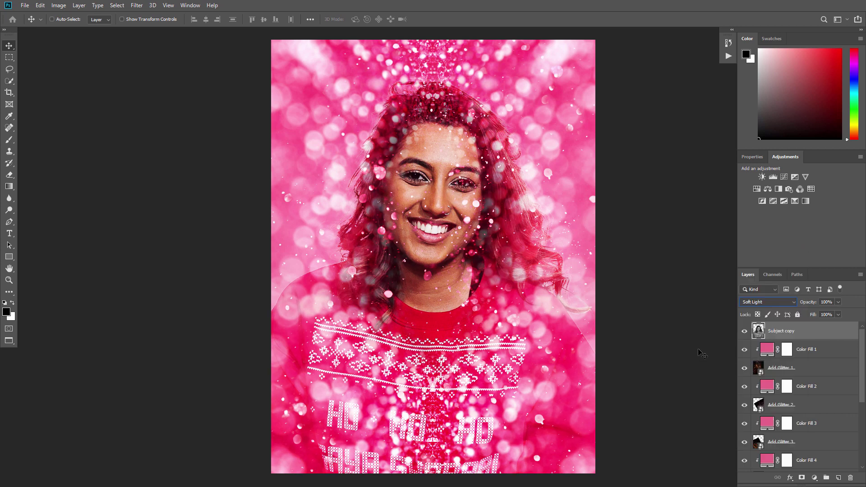
left_click(825, 303)
type("73")
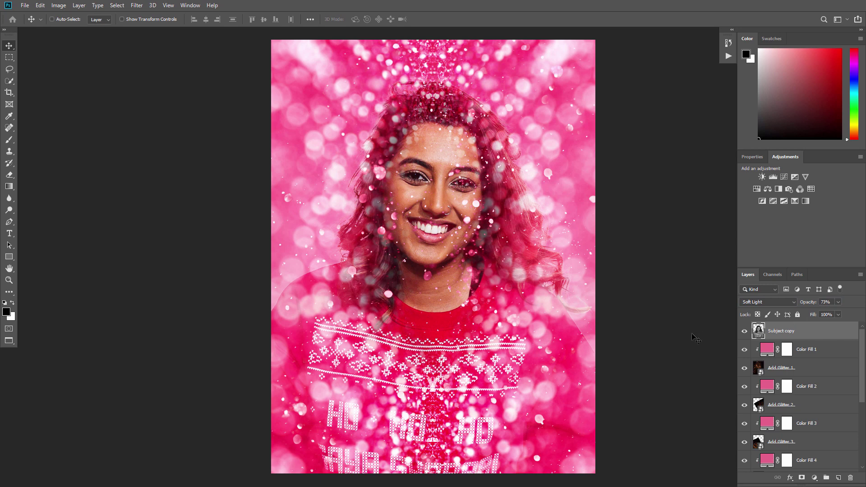
double_click(789, 331)
type("details")
key("Return")
- Add a Gradient Map adjustment layer named Color Look
left_click(816, 477)
left_click(816, 463)
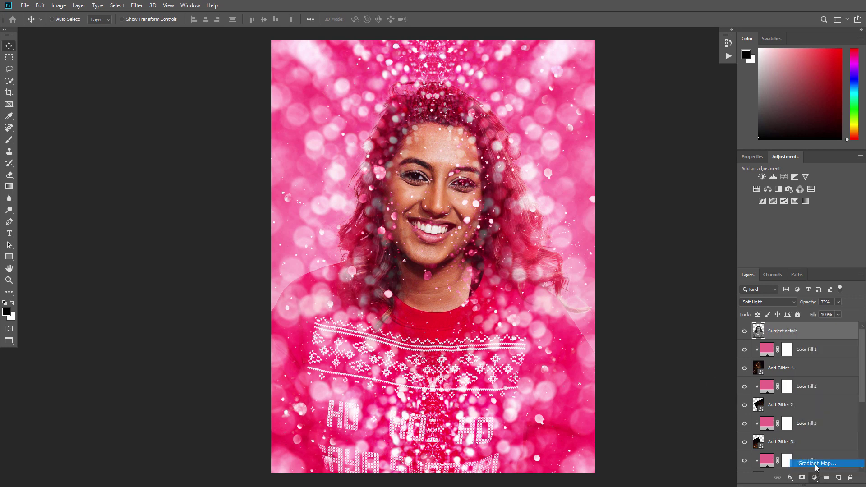
double_click(799, 331)
type("Color Look")
key("Return")
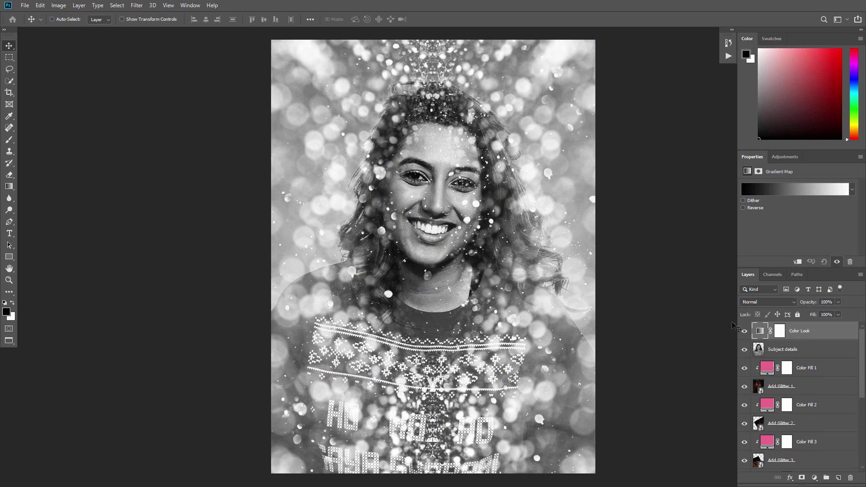
- Set the Color Look gradient stops to purple #8600ff and orange #ffaa00
left_click(761, 191)
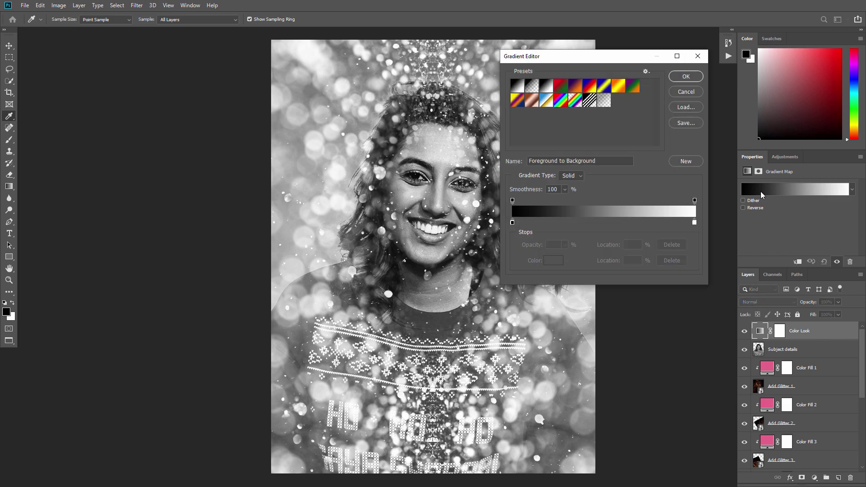
double_click(513, 223)
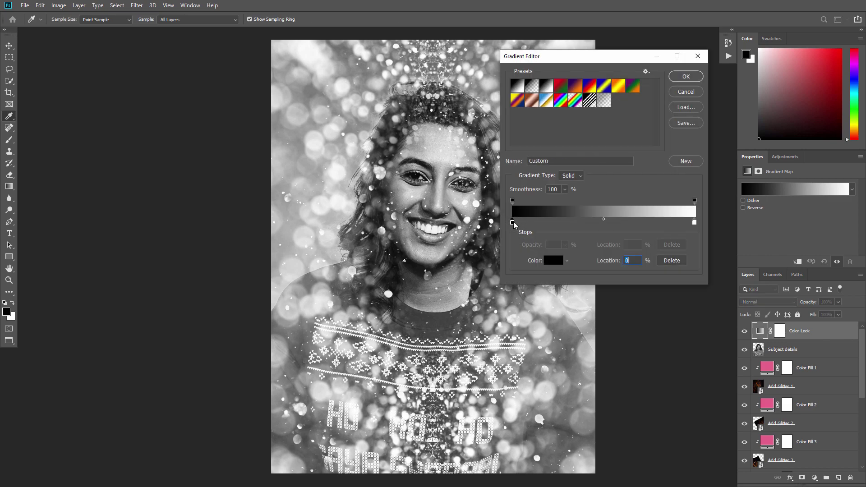
type("86")
type("00ff")
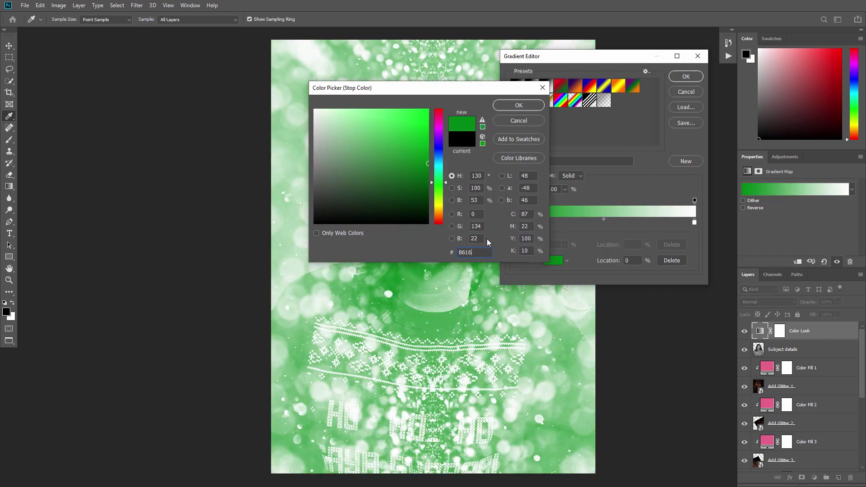
key("Return")
left_click(694, 222)
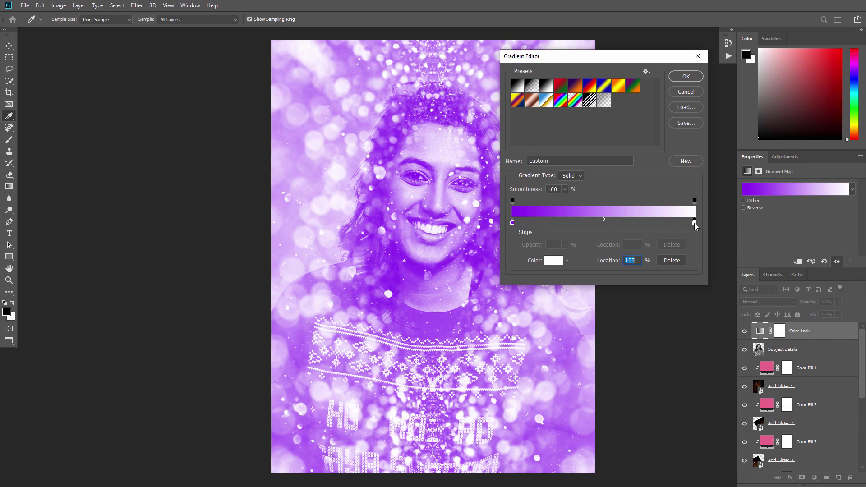
double_click(695, 223)
type("ffaa00")
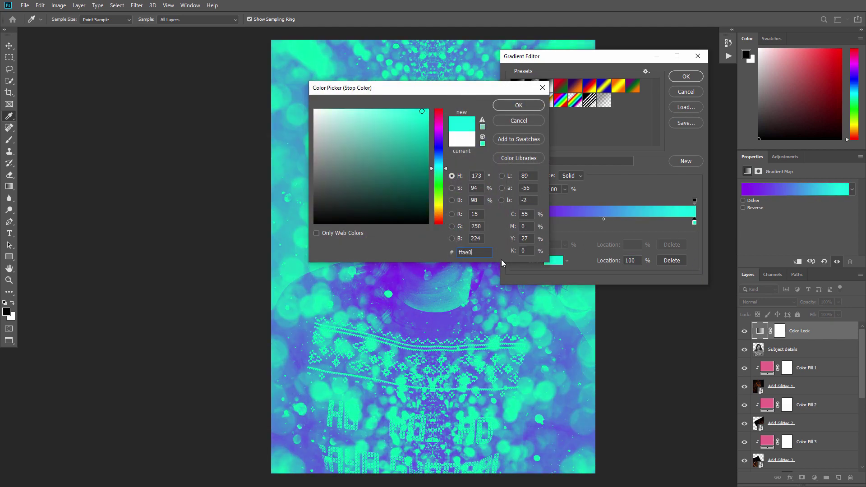
key("Return")
left_click(684, 78)
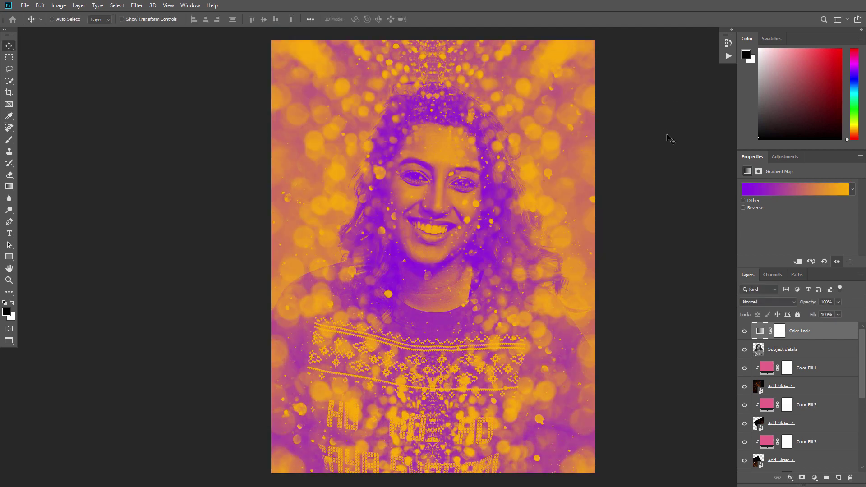
- Set the Color Look layer's blend mode to Soft Light
left_click(757, 302)
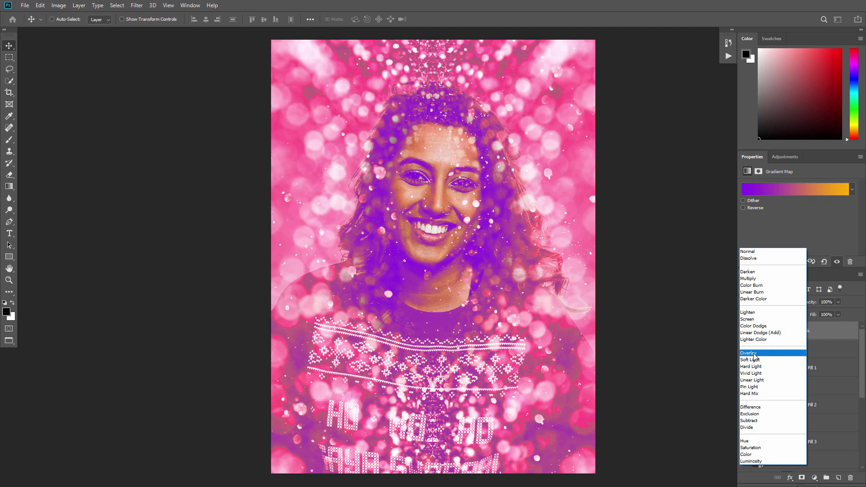
left_click(754, 360)
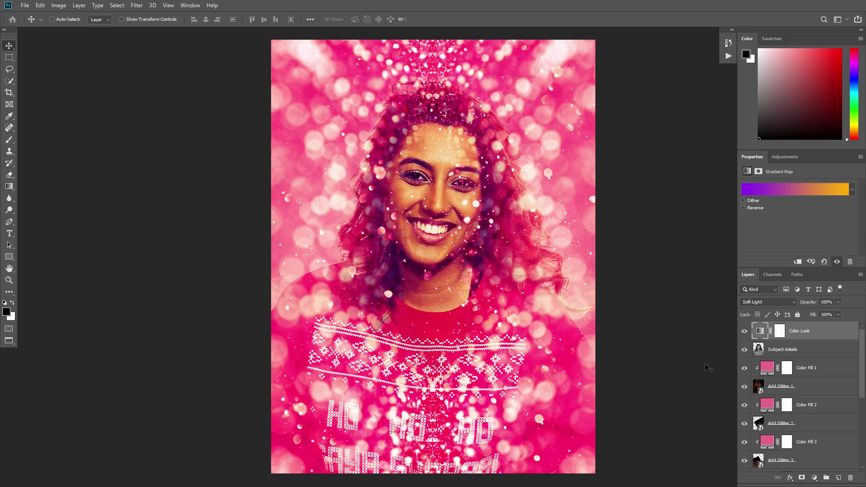
left_click(816, 478)
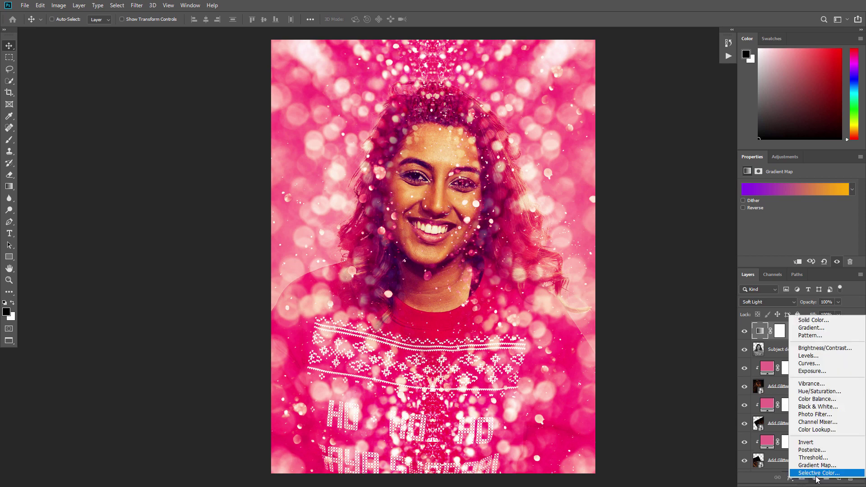
- Add an Overall Contrast gradient map in Soft Light at 73%, then stamp visible layers into Layer 1
left_click(816, 465)
double_click(811, 330)
type("Overall Contrast")
key("Return")
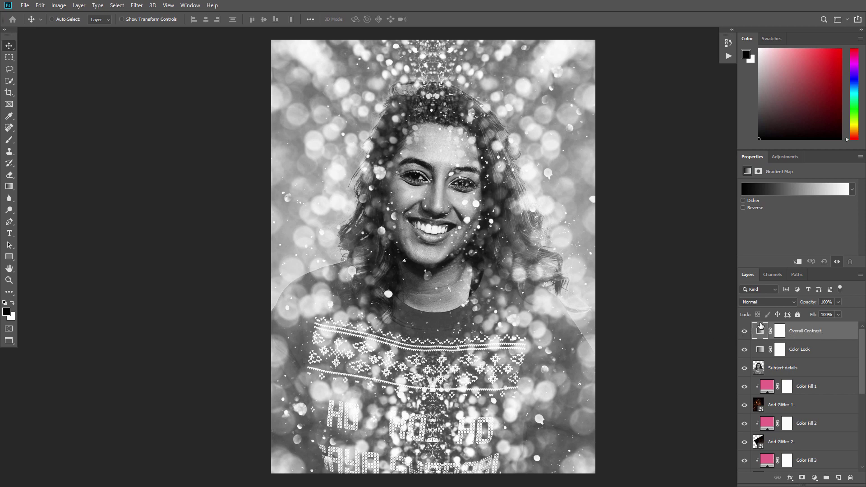
left_click(771, 302)
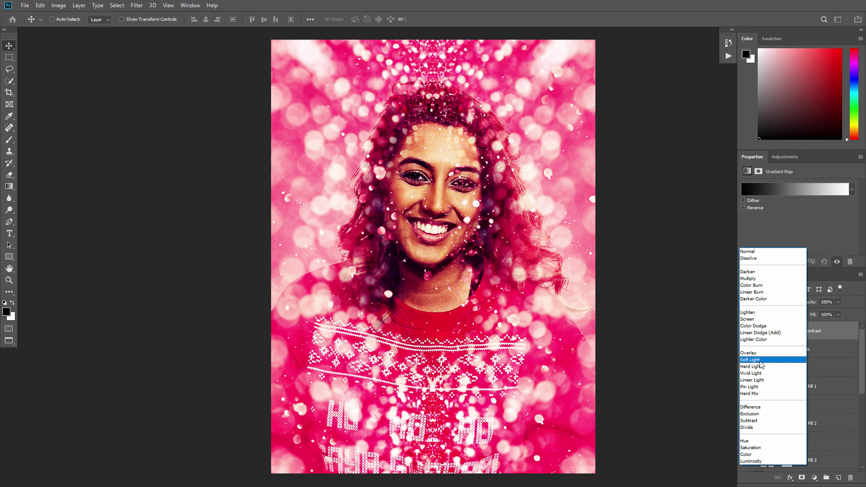
left_click(761, 360)
left_click(827, 302)
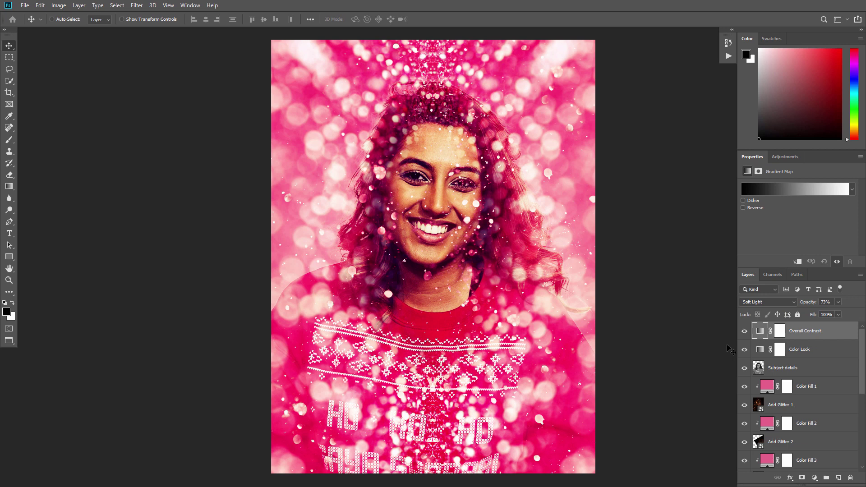
key("ctrl+shift+alt+e")
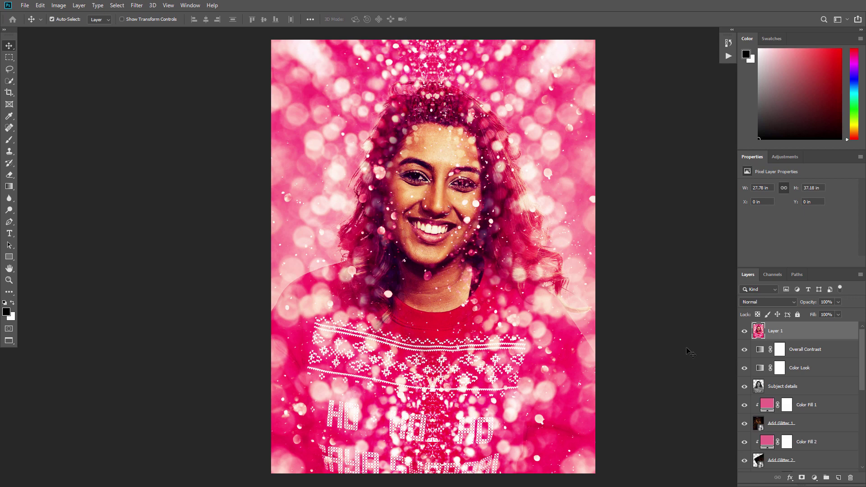
- Desaturate Layer 1 and apply a High Pass filter with a 2.0 pixel radius
key("ctrl+shift+u")
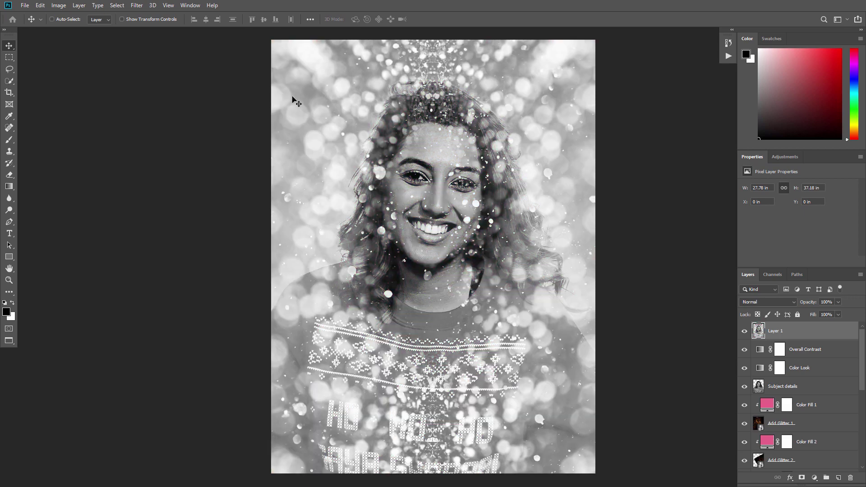
left_click(136, 6)
mouse_move(217, 185)
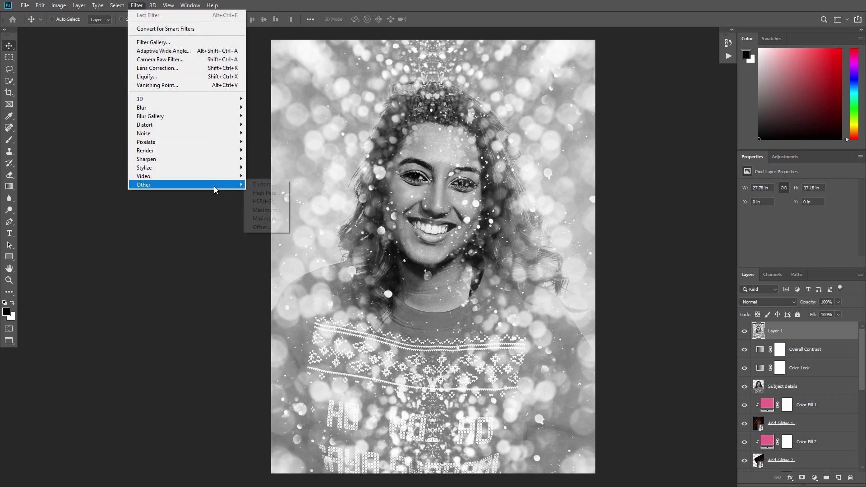
left_click(258, 194)
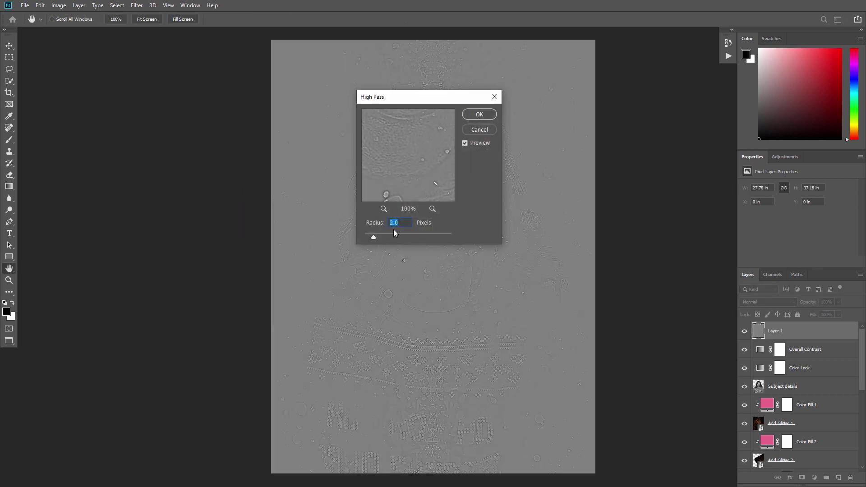
left_click(479, 114)
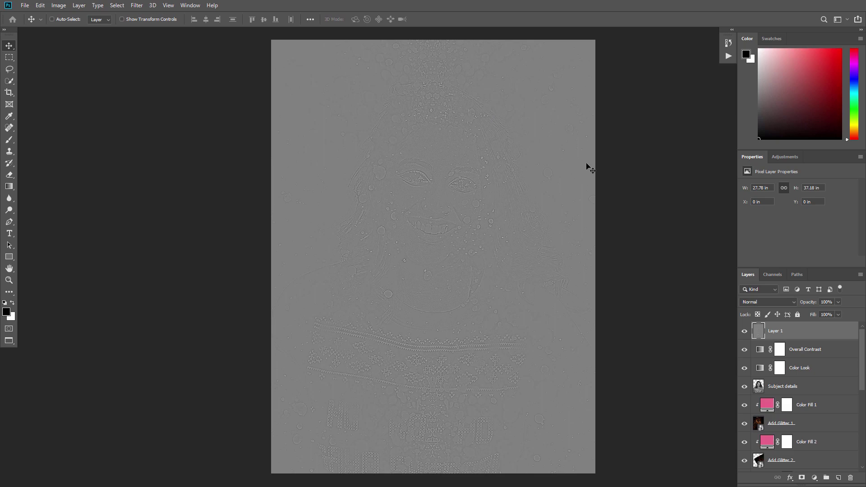
left_click(758, 302)
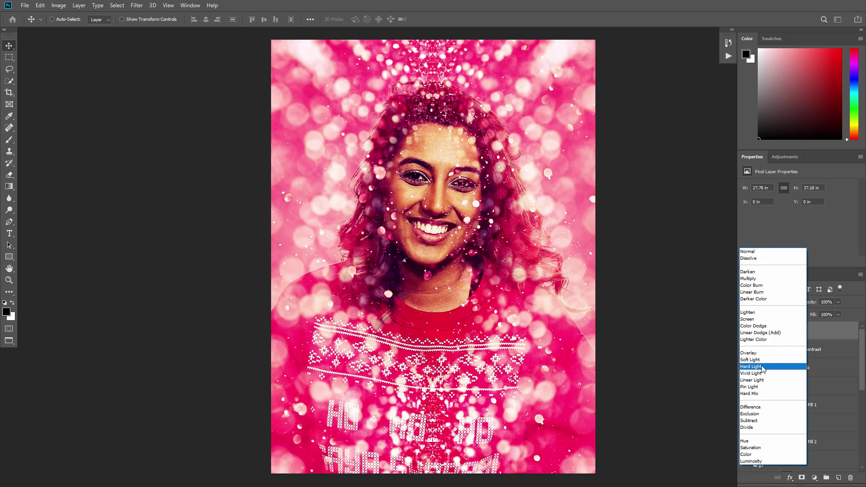